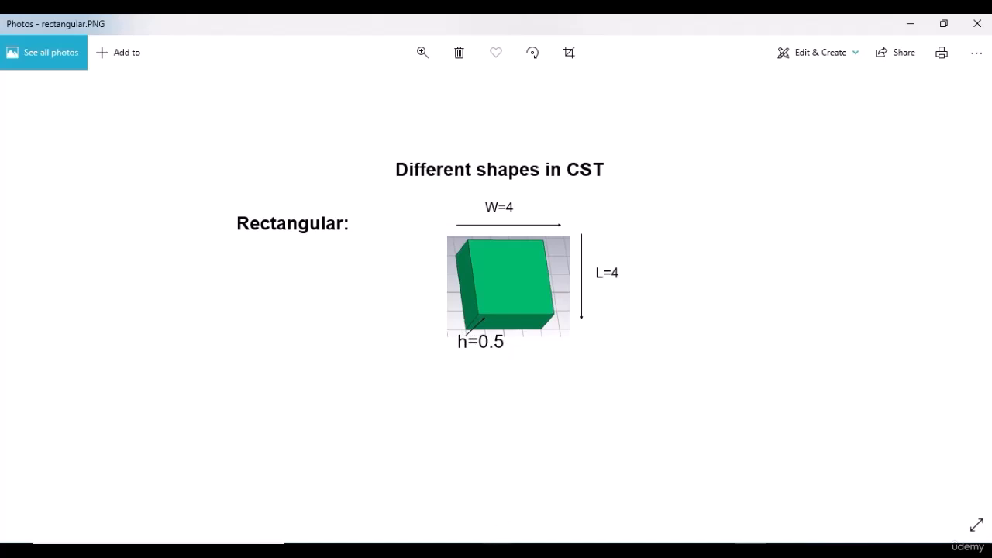
# Step: In CST Studio Suite, create a project template for MW & RF & Optical, Antennas, Planar (Patch, Slot, etc.) with the Time Domain solver
pyautogui.hotkey('alt', 'Tab')
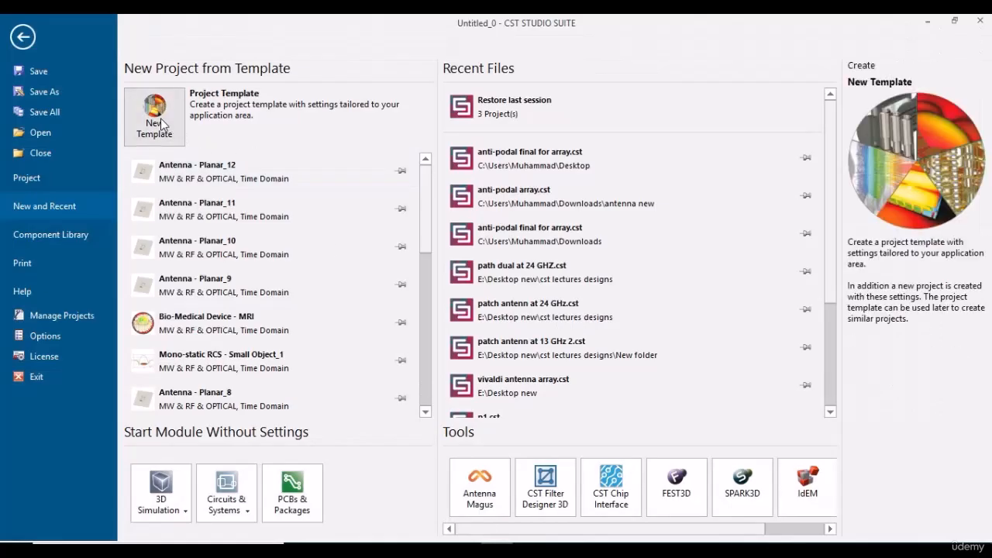
pyautogui.click(161, 124)
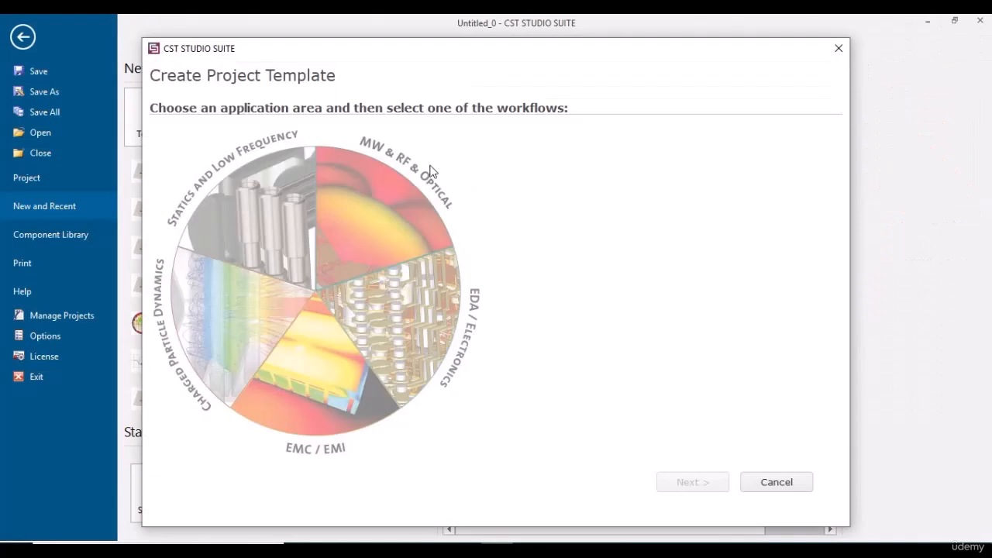
pyautogui.click(381, 190)
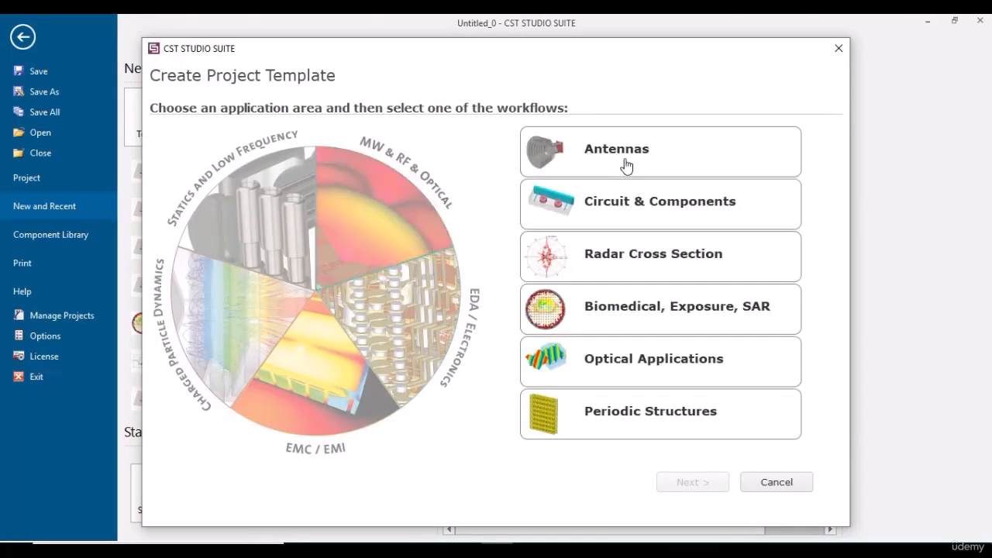
pyautogui.click(626, 164)
pyautogui.click(403, 199)
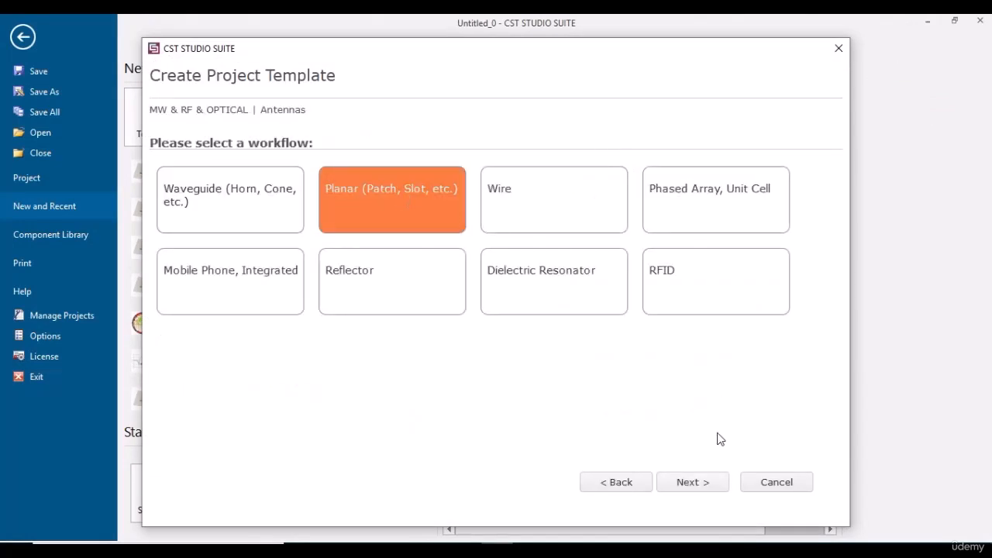
pyautogui.click(689, 487)
pyautogui.click(689, 486)
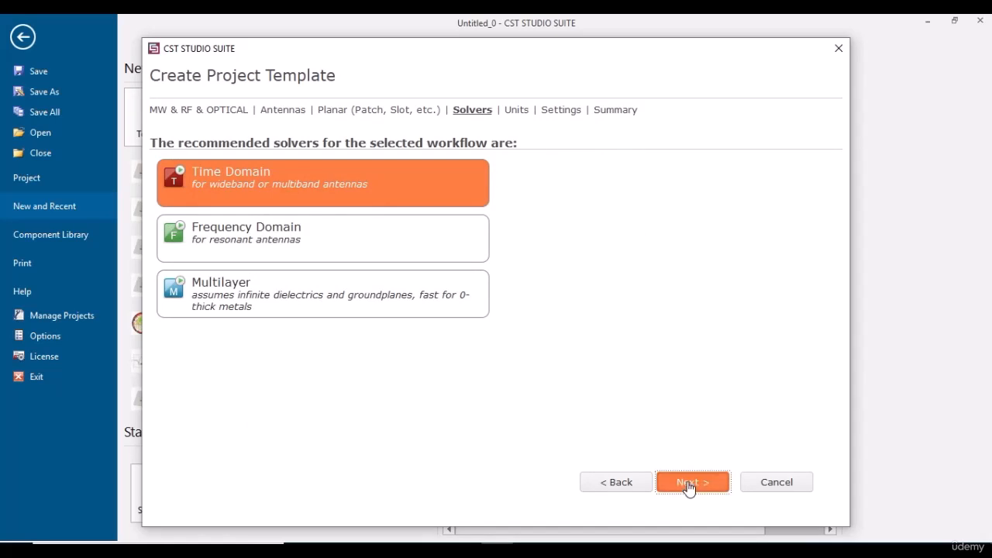
pyautogui.click(689, 487)
pyautogui.click(689, 487)
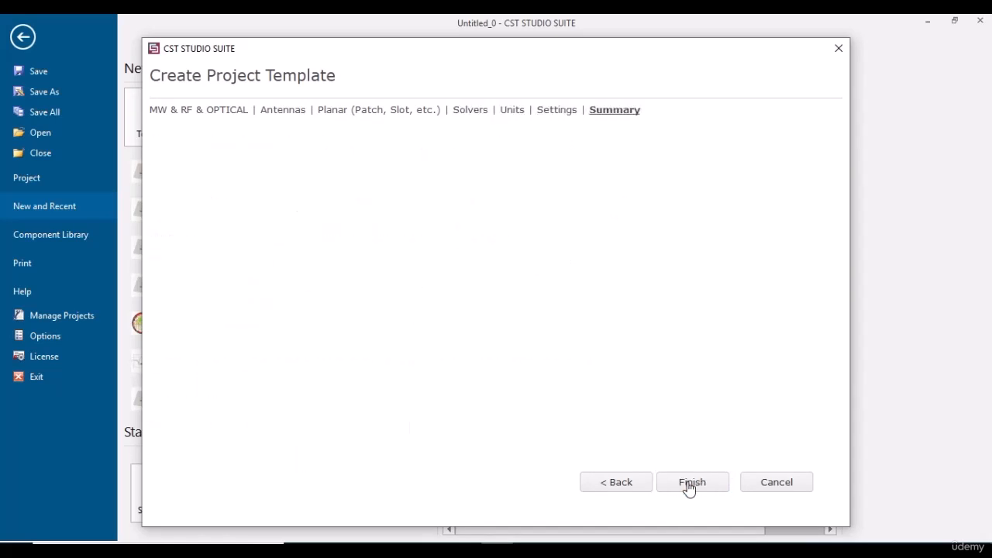
pyautogui.click(691, 483)
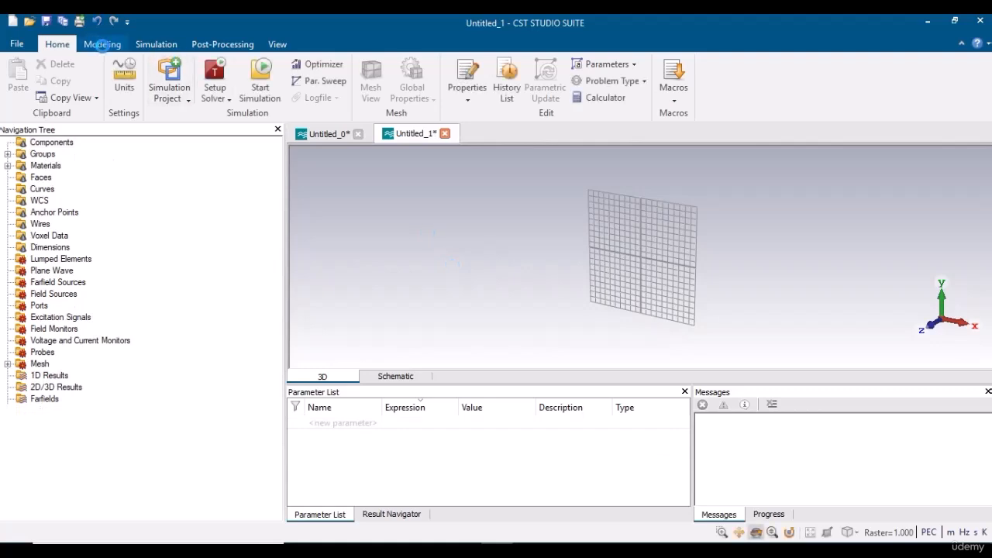
# Step: Start a new brick defined by numeric entry and name it Rectangular
pyautogui.click(101, 44)
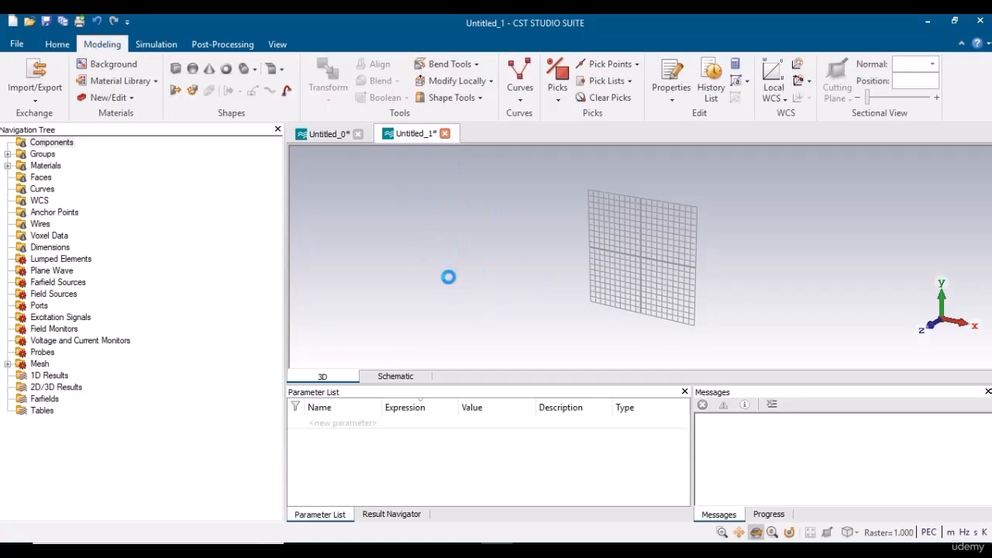
pyautogui.click(176, 70)
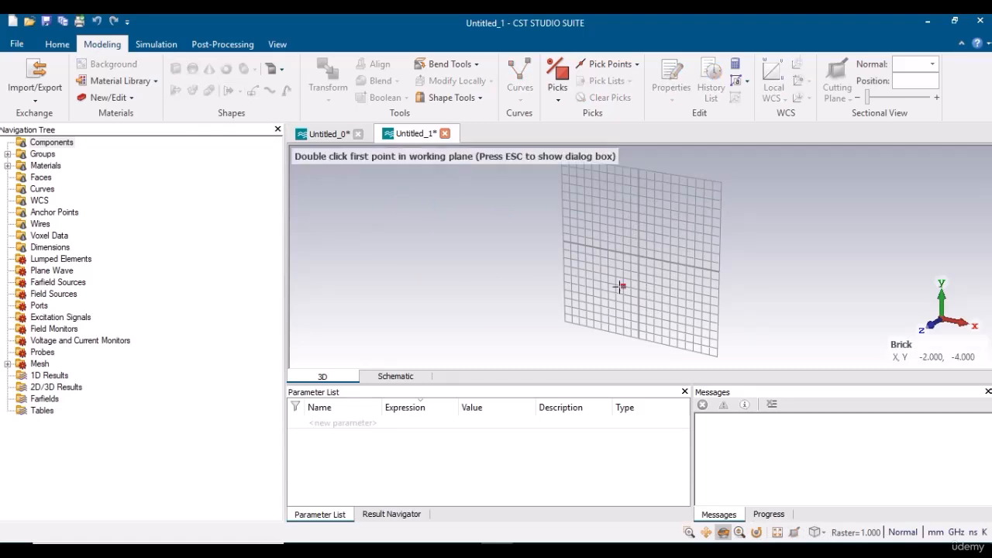
pyautogui.press('Escape')
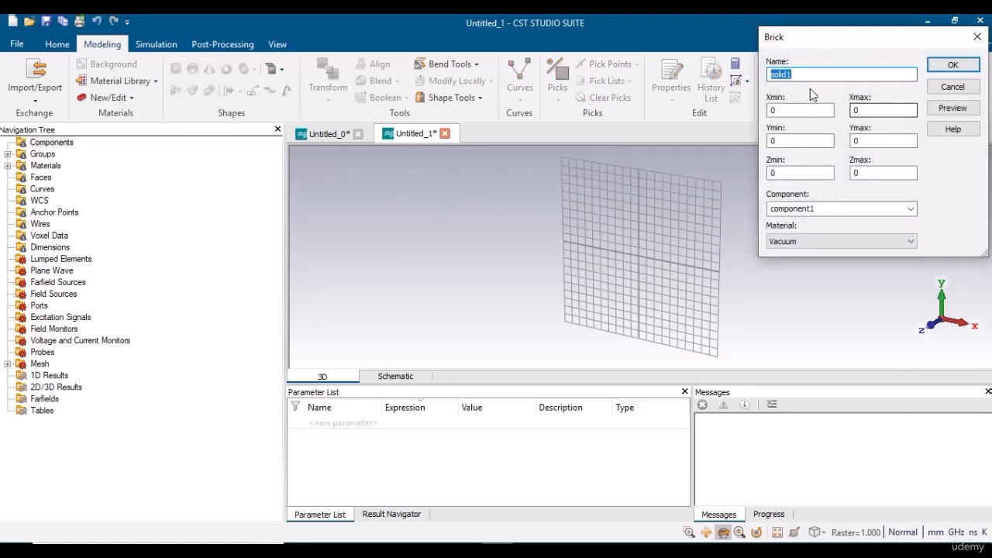
pyautogui.write('Rectangular')
# Step: Set the brick's Xmax to 4, Ymax to 4 and Zmax to 0.5, and preview the shape
pyautogui.click(798, 115)
pyautogui.click(863, 110)
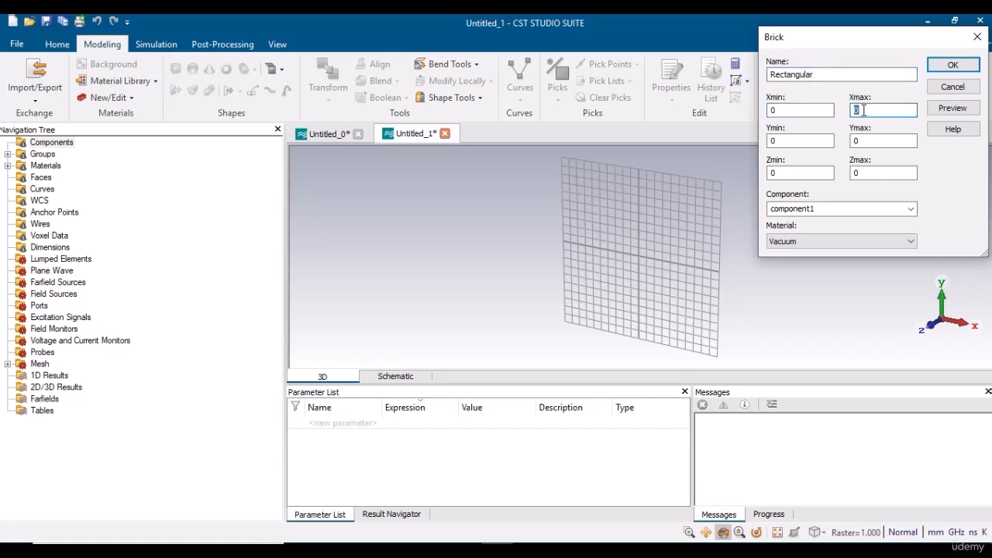
pyautogui.click(788, 110)
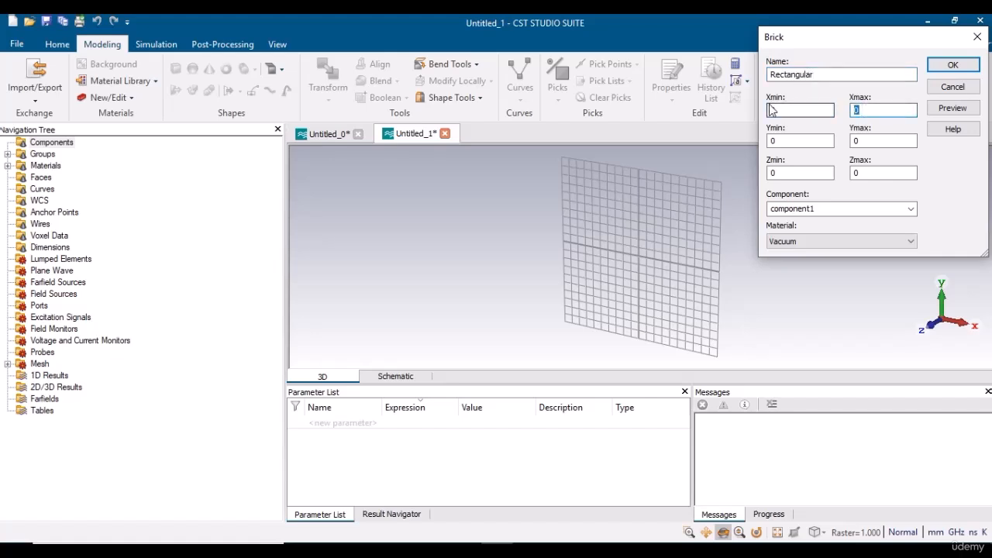
pyautogui.doubleClick(867, 110)
pyautogui.write('4')
pyautogui.doubleClick(872, 141)
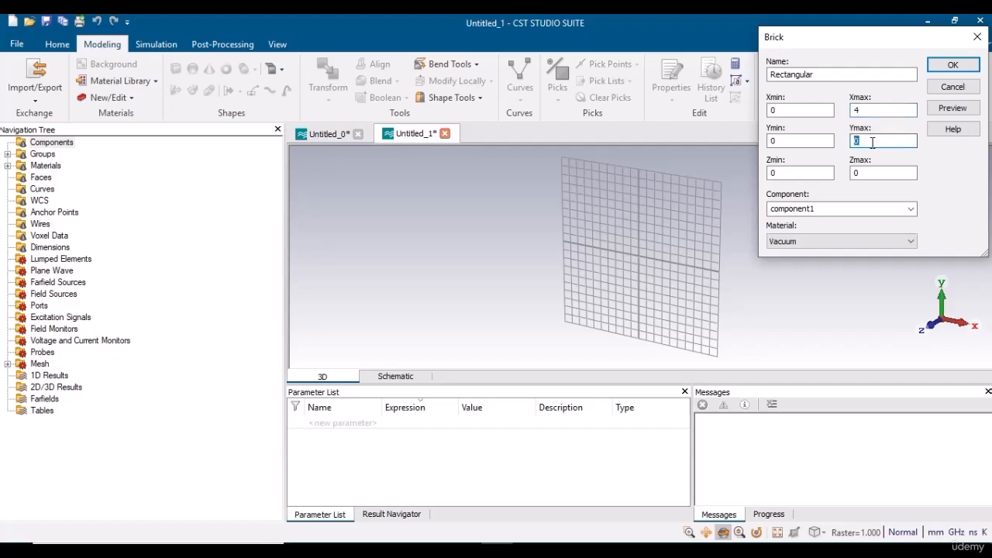
pyautogui.write('4')
pyautogui.doubleClick(873, 172)
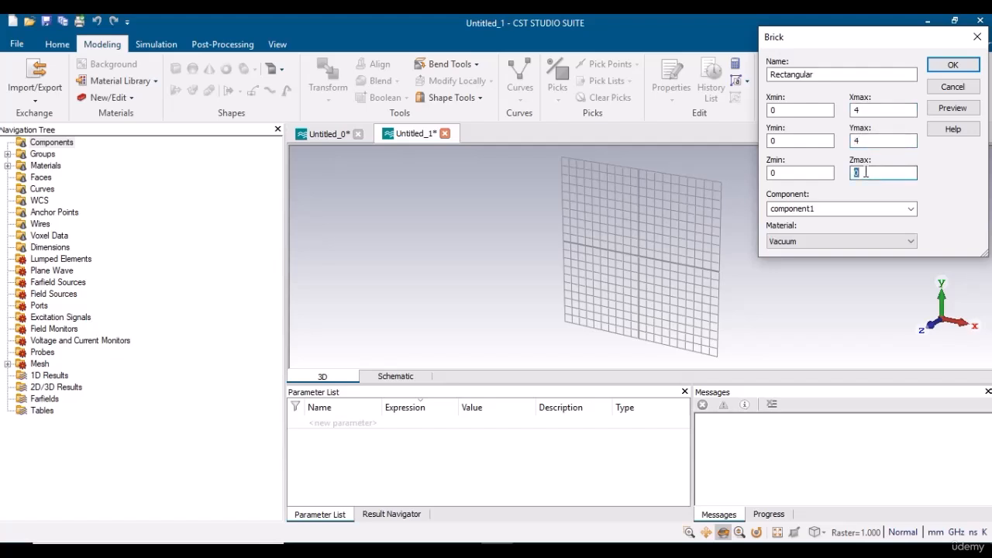
pyautogui.write('0')
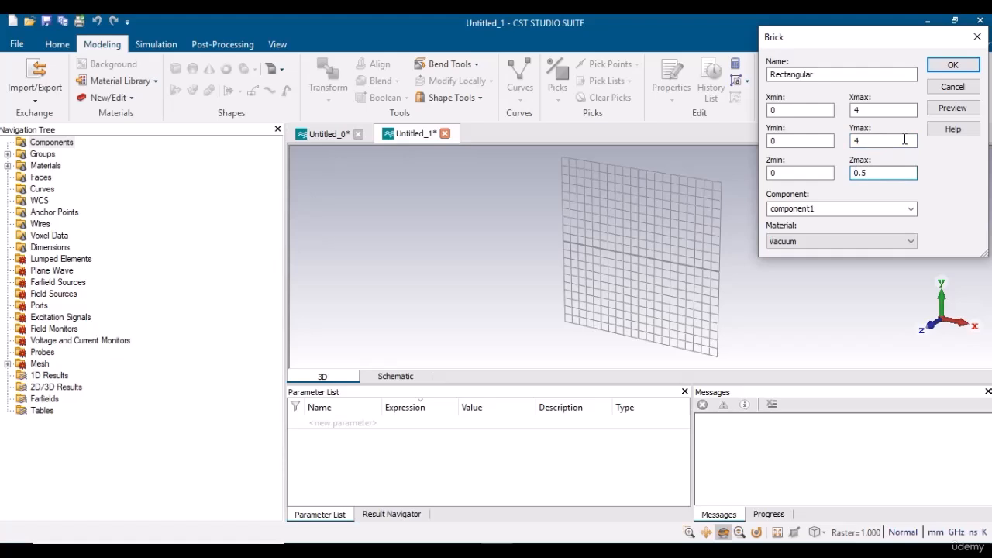
pyautogui.click(952, 107)
pyautogui.moveTo(628, 245); pyautogui.dragTo(684, 238)
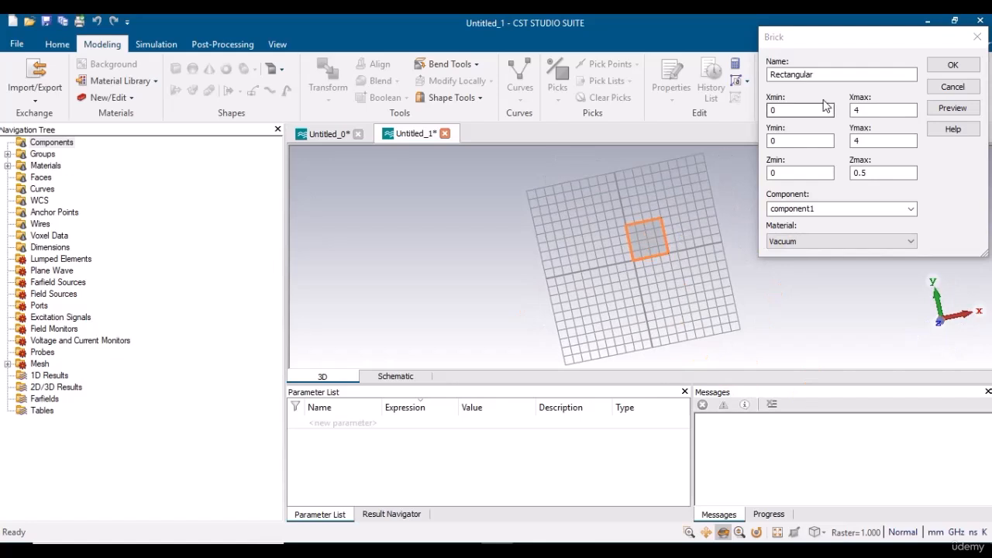
# Step: Enter the parameters w, L and H for the brick's Xmax, Ymax and Zmax
pyautogui.doubleClick(780, 110)
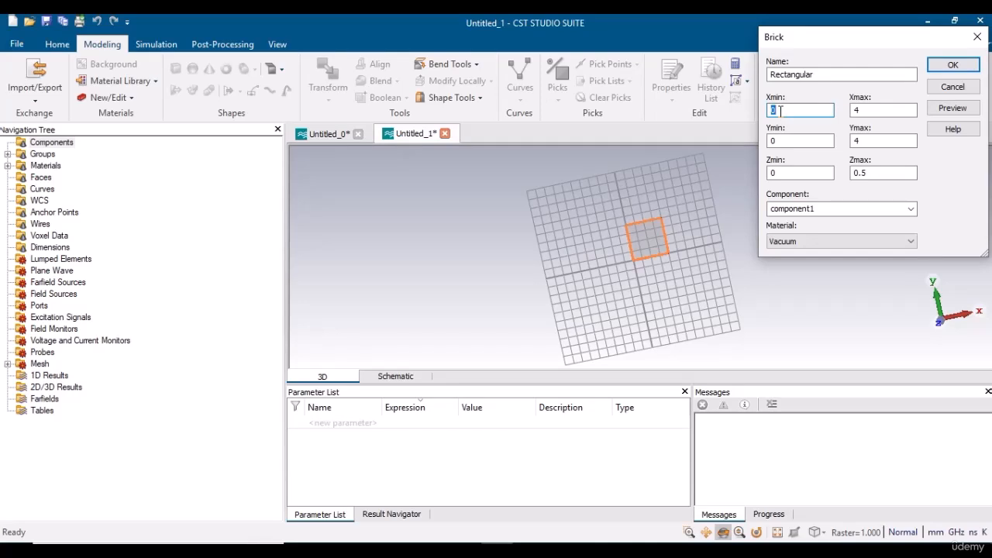
pyautogui.doubleClick(866, 110)
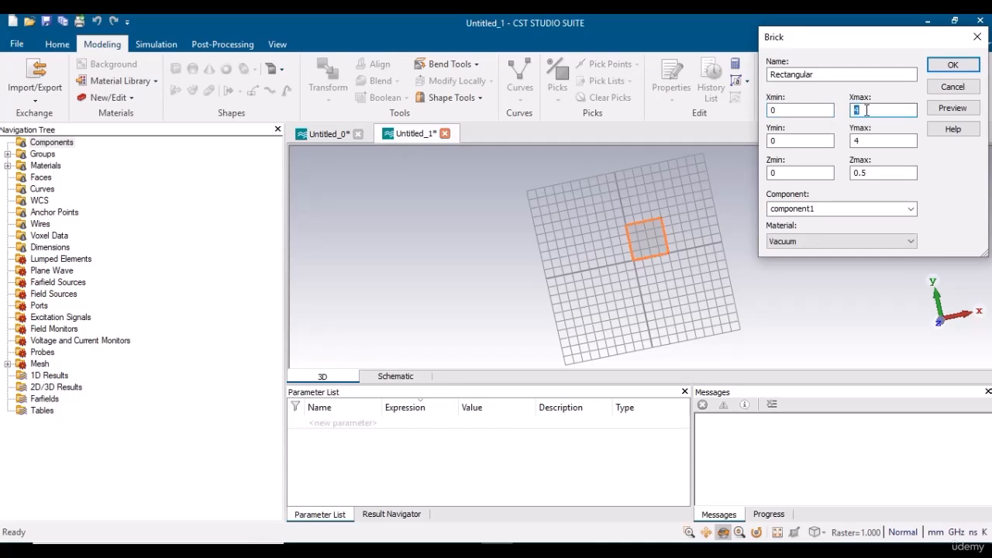
pyautogui.doubleClick(863, 141)
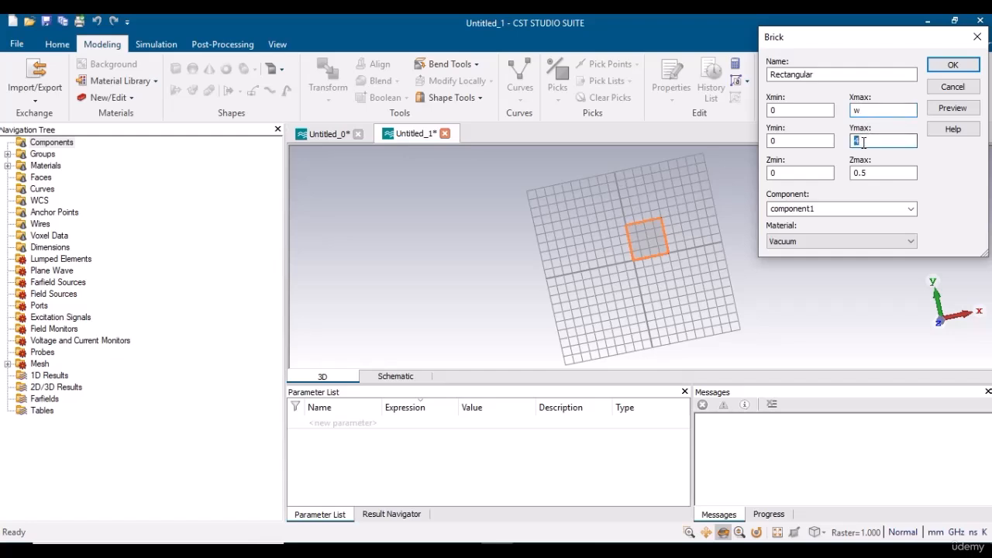
pyautogui.press('BackSpace')
pyautogui.doubleClick(871, 173)
pyautogui.write('H')
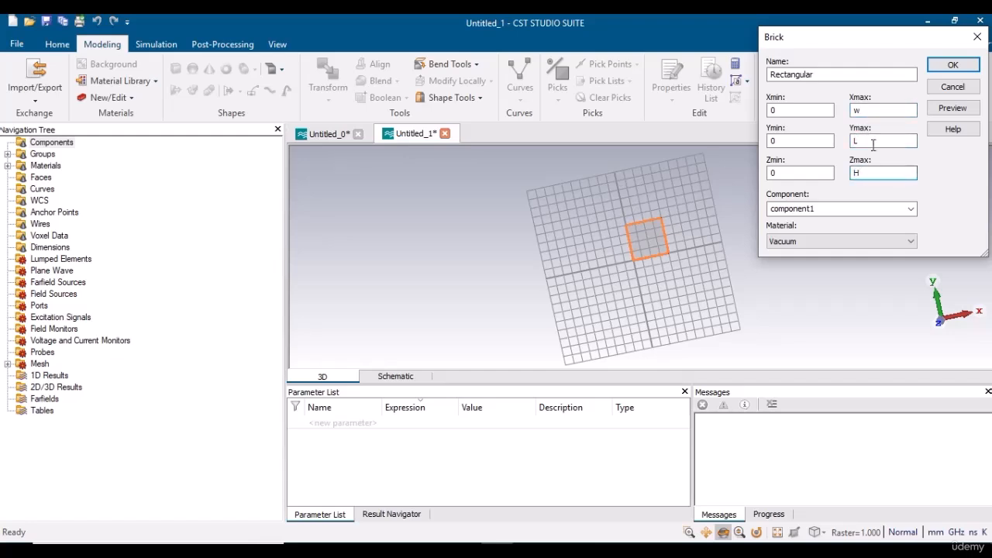
# Step: Compare the brick's width and length parameters with the labelled dimensions in the reference picture rectangular.PNG
pyautogui.click(869, 110)
pyautogui.click(751, 550)
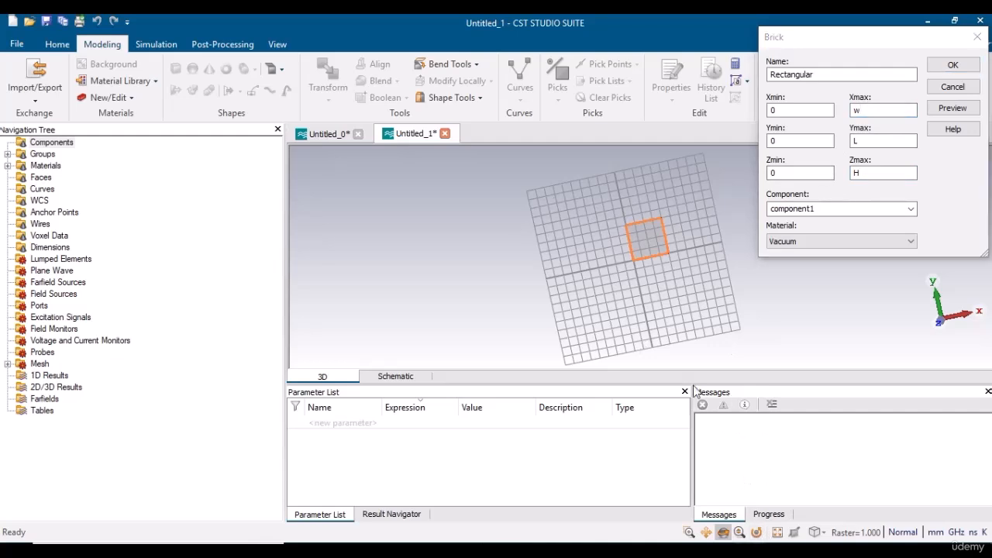
pyautogui.click(752, 550)
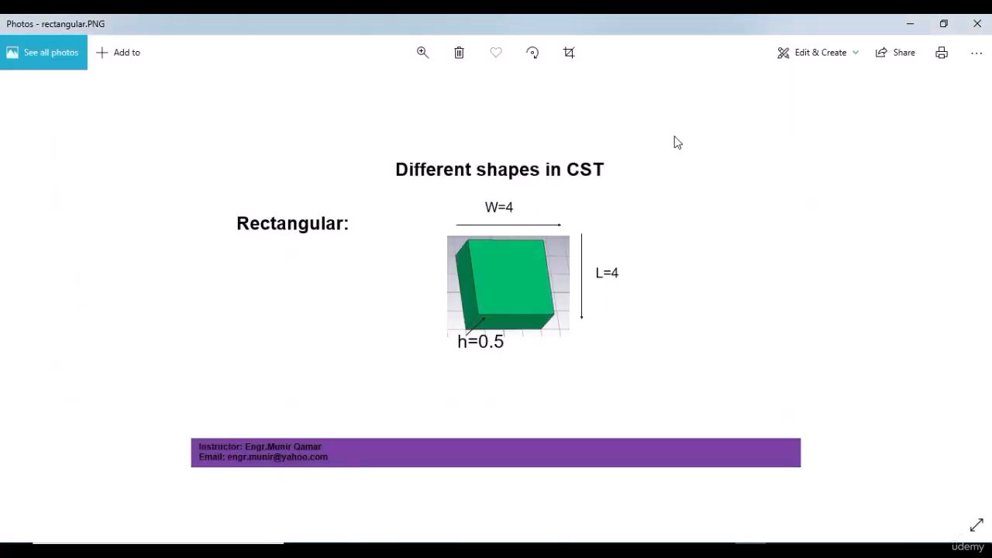
pyautogui.click(946, 24)
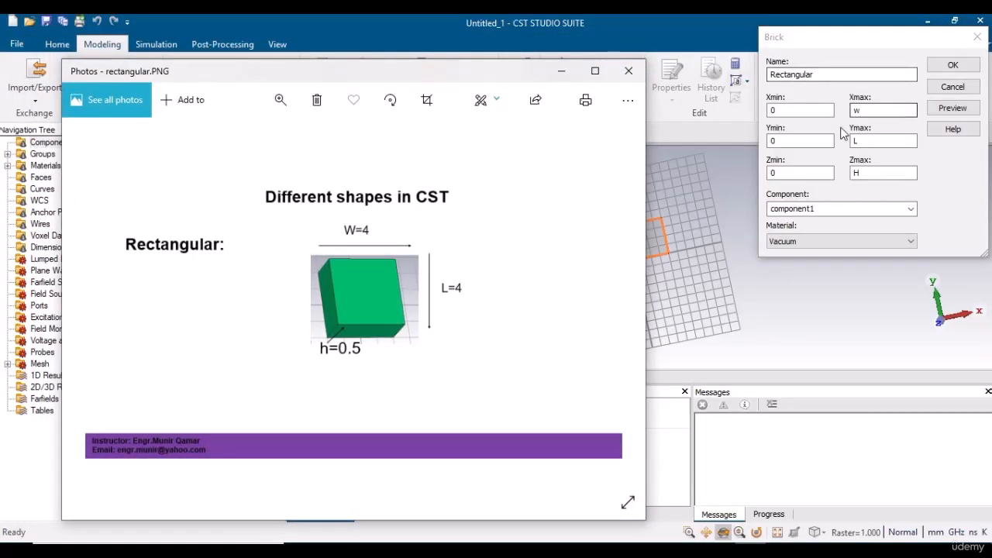
pyautogui.click(875, 110)
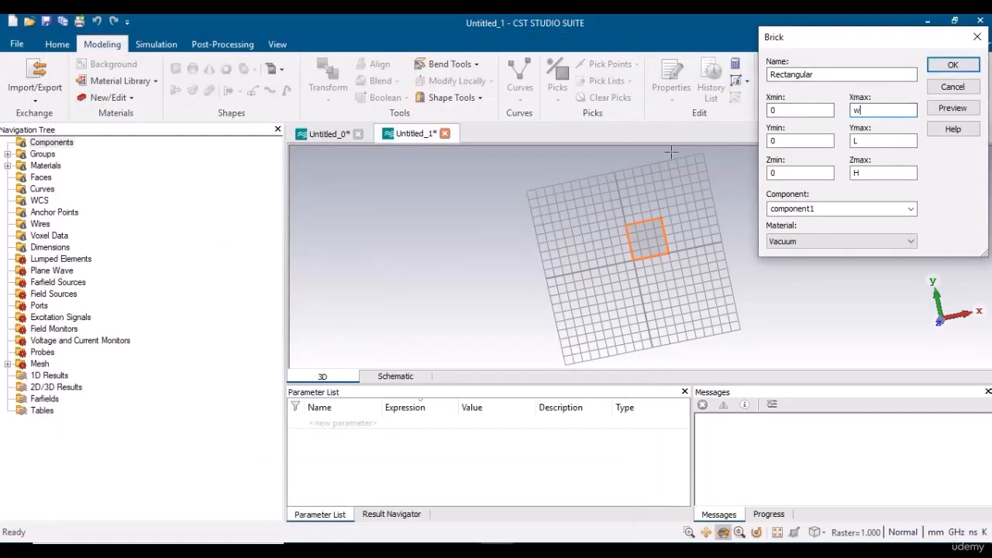
pyautogui.click(747, 548)
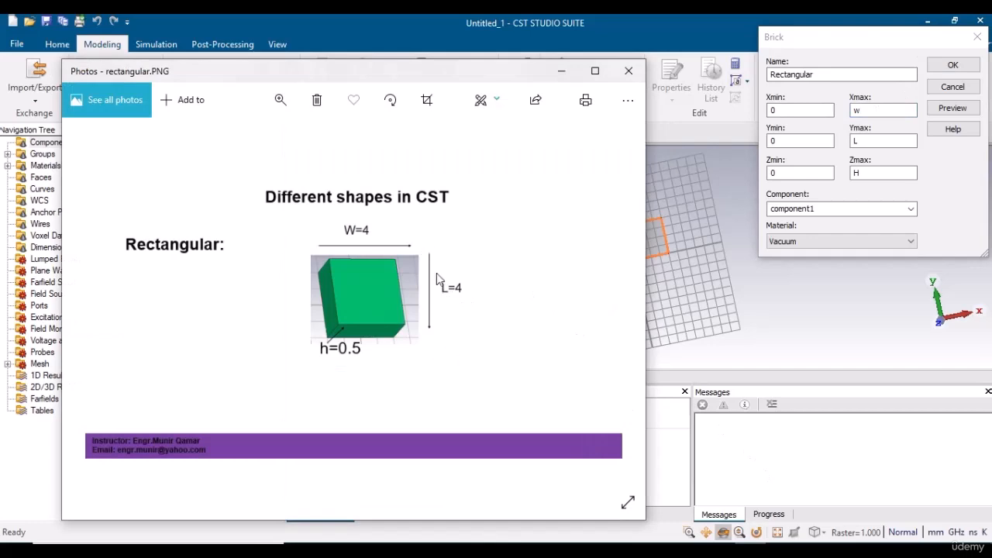
pyautogui.click(872, 142)
pyautogui.click(569, 72)
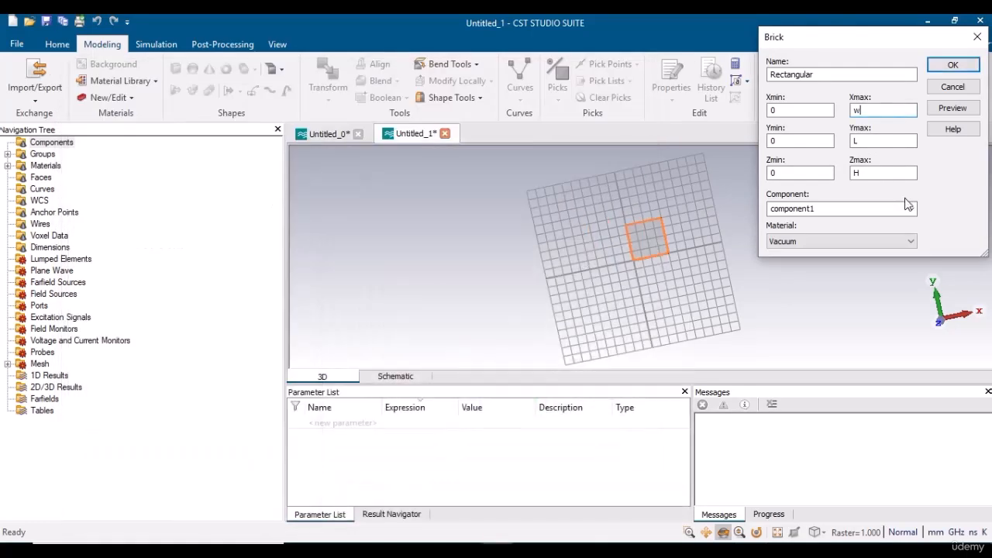
# Step: Change Zmax to h and define the missing parameter w as 4 with the description width
pyautogui.click(869, 175)
pyautogui.click(953, 109)
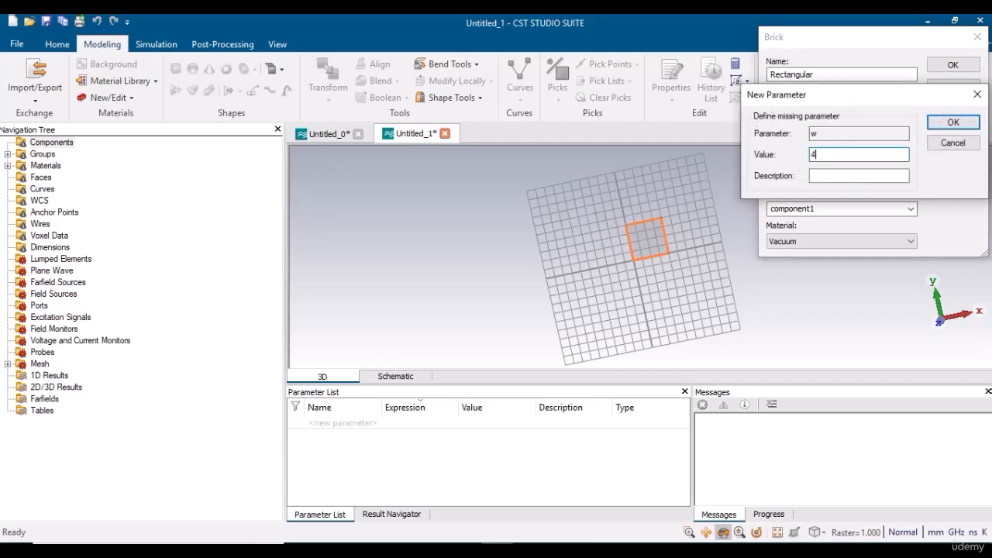
pyautogui.click(832, 177)
pyautogui.write('width')
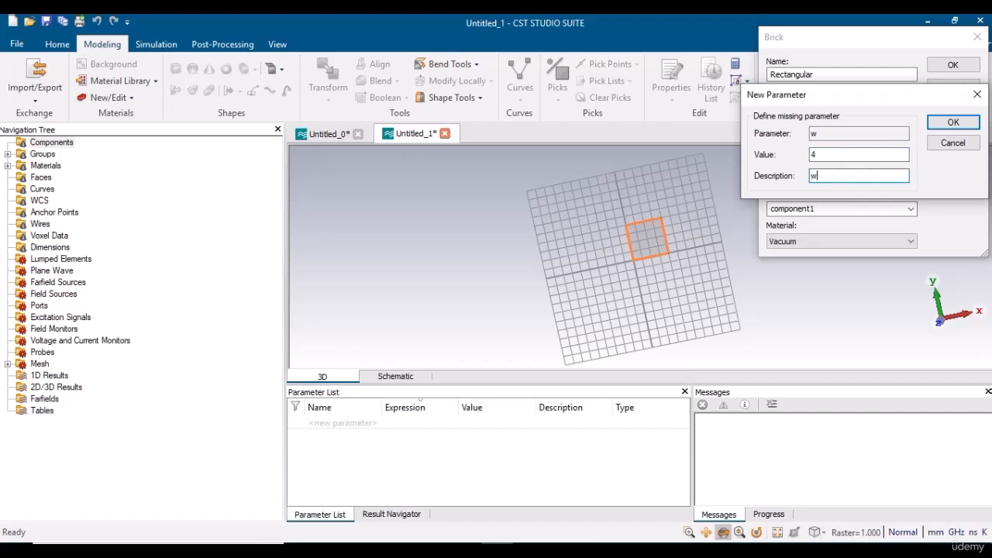
pyautogui.click(953, 122)
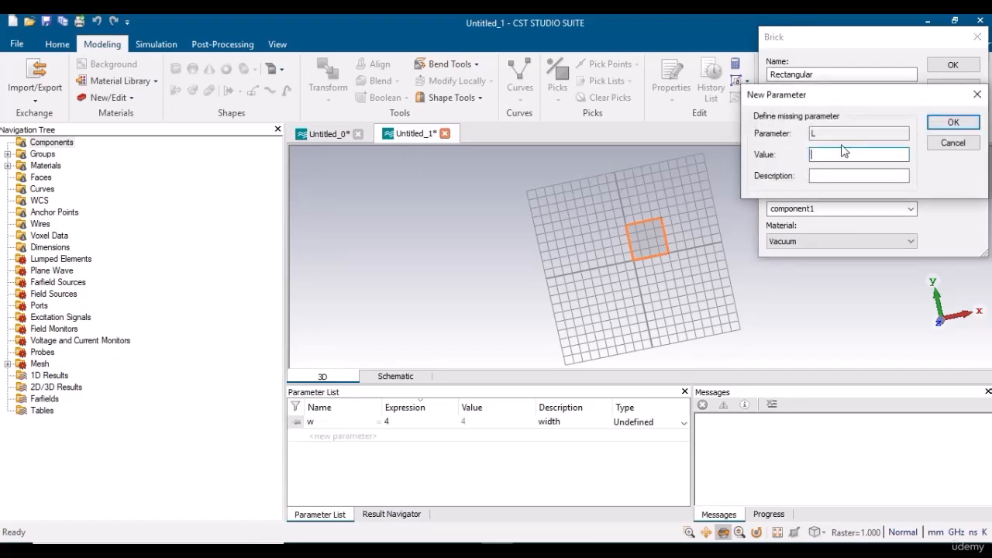
# Step: Define parameter L as 4 with the description length, and h as 0.5 with the description height
pyautogui.write('4')
pyautogui.click(838, 175)
pyautogui.click(950, 122)
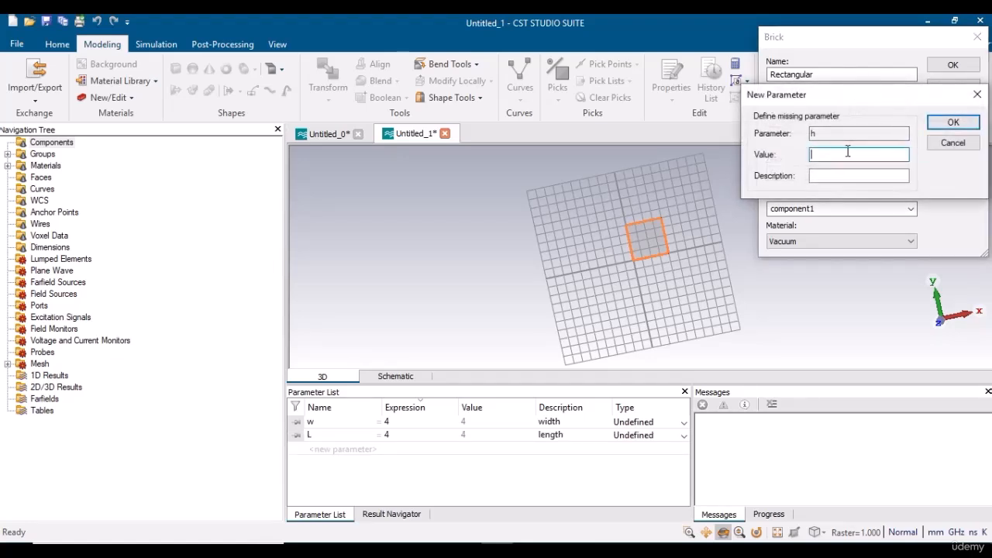
pyautogui.write('0.5')
pyautogui.click(837, 177)
pyautogui.write('height')
pyautogui.click(952, 122)
pyautogui.moveTo(648, 237); pyautogui.dragTo(675, 241)
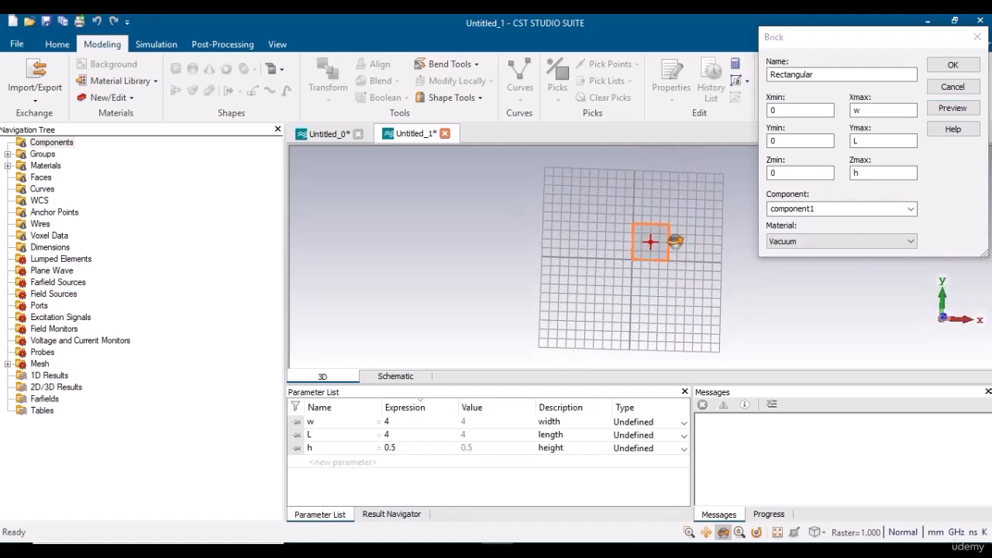
# Step: Centre the brick on the origin using -w/2 and w/2 for the X limits and half of L on each side for Y
pyautogui.click(779, 109)
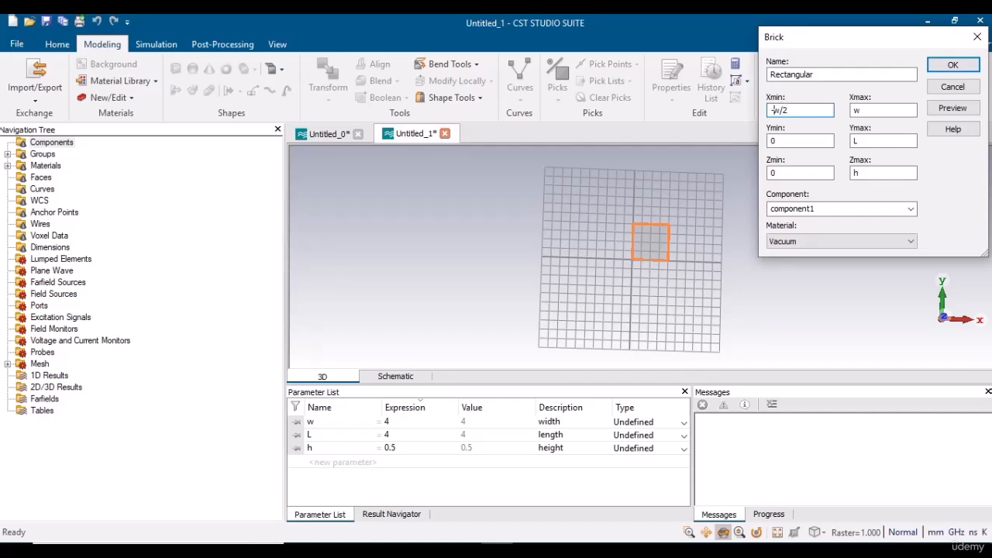
pyautogui.click(865, 111)
pyautogui.doubleClick(800, 140)
pyautogui.write('L/2')
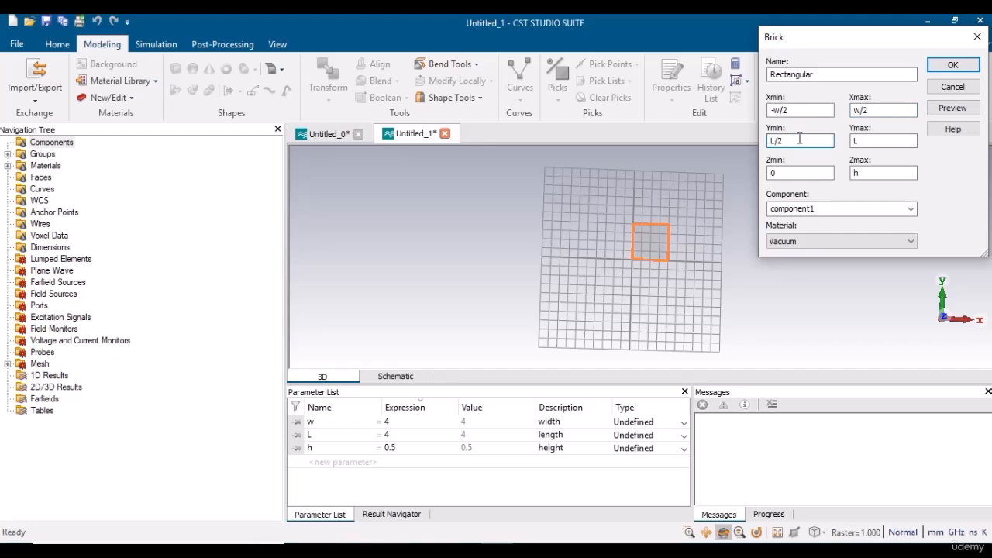
pyautogui.click(871, 141)
# Step: Preview the centred brick from an angle and create the solid
pyautogui.click(940, 115)
pyautogui.moveTo(628, 238); pyautogui.dragTo(830, 157)
pyautogui.click(959, 62)
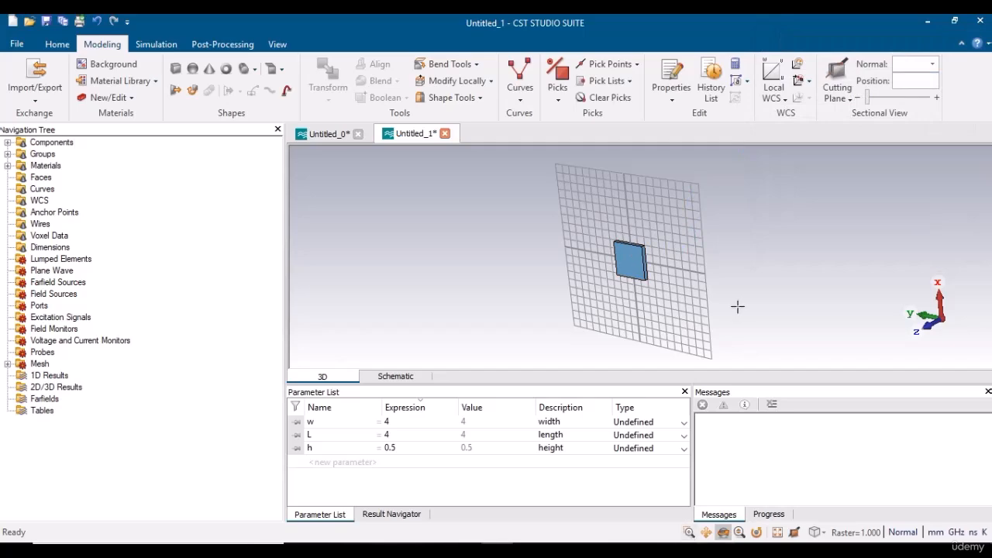
pyautogui.scroll(5, 737, 306)
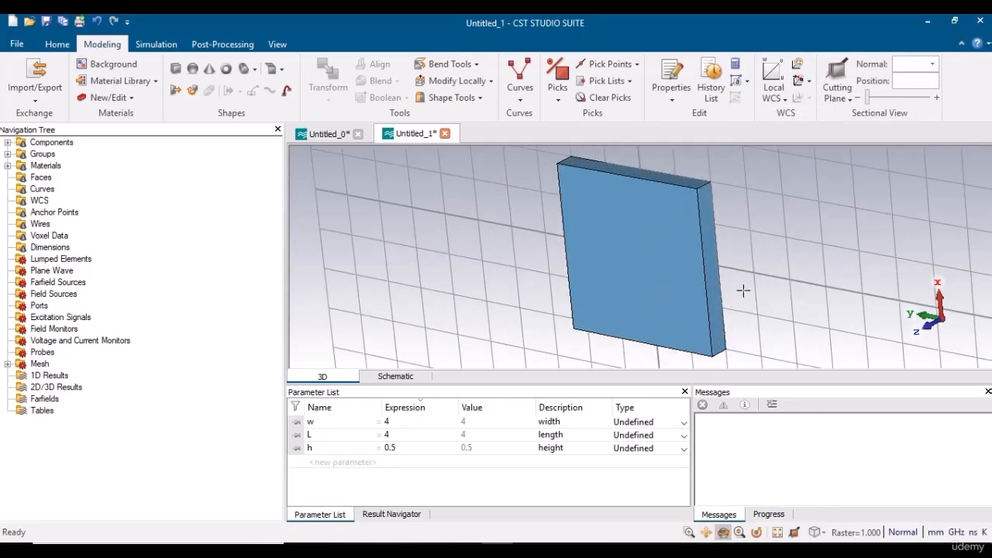
# Step: Overwrite the material colour of the Rectangular solid in component1 with green, keeping its material as Vacuum
pyautogui.moveTo(742, 290); pyautogui.dragTo(892, 264)
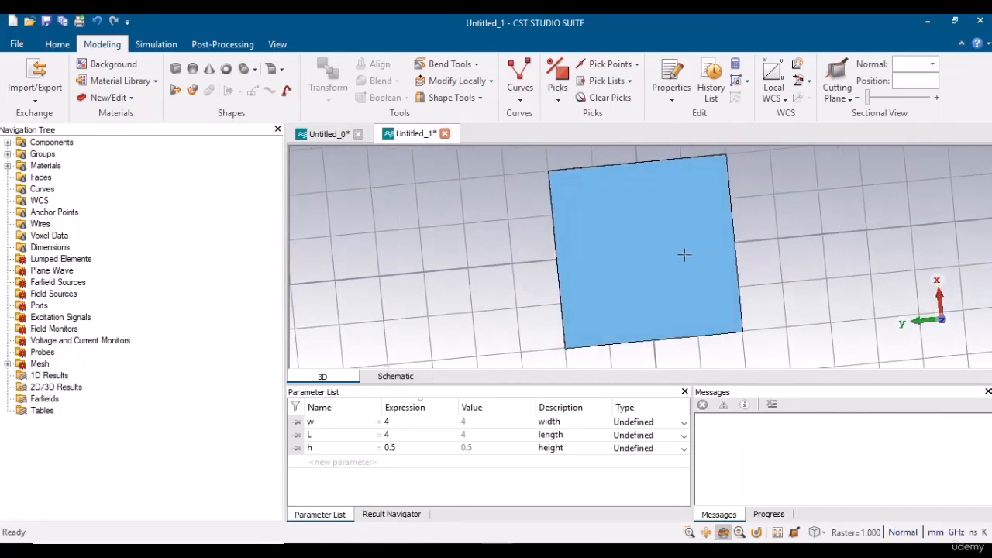
pyautogui.click(7, 142)
pyautogui.click(21, 154)
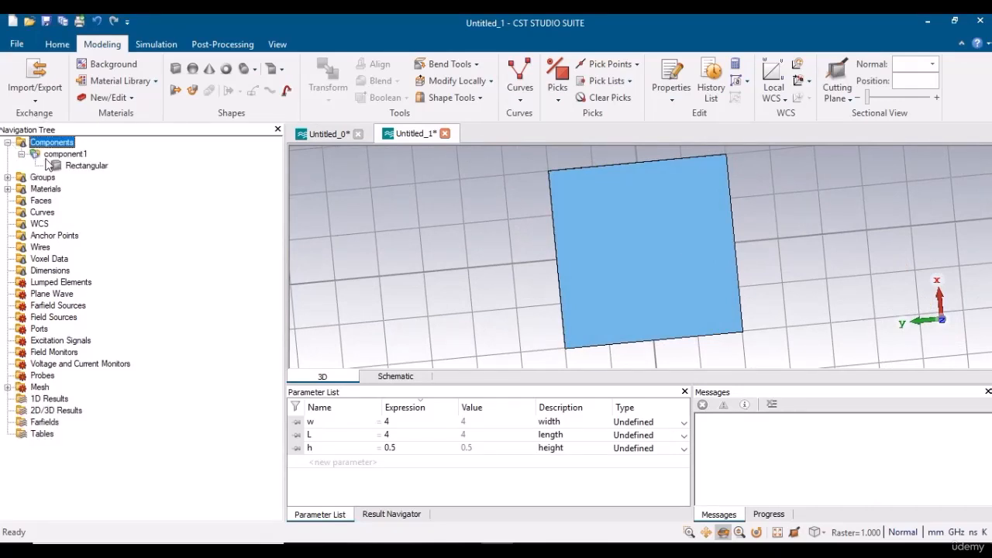
pyautogui.click(72, 166)
pyautogui.rightClick(71, 167)
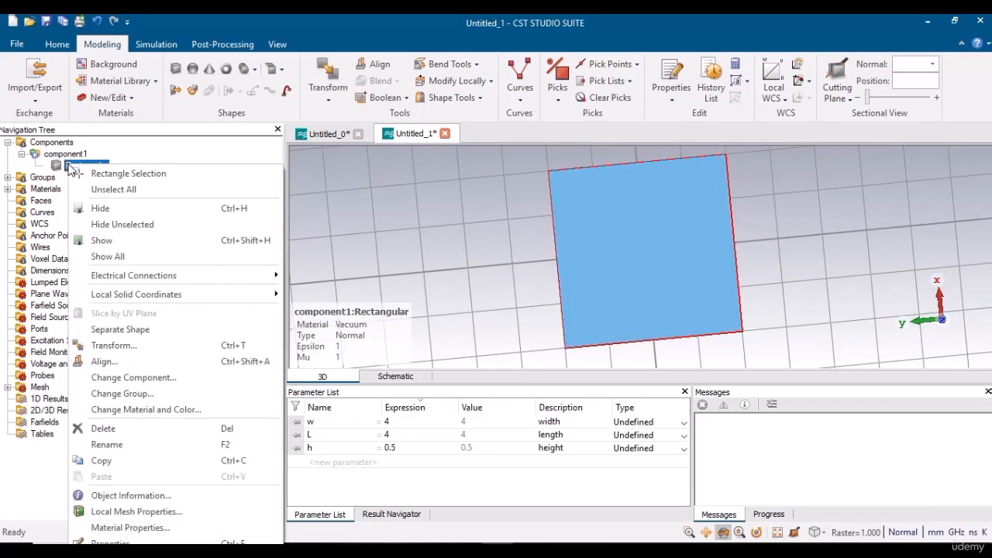
pyautogui.click(154, 411)
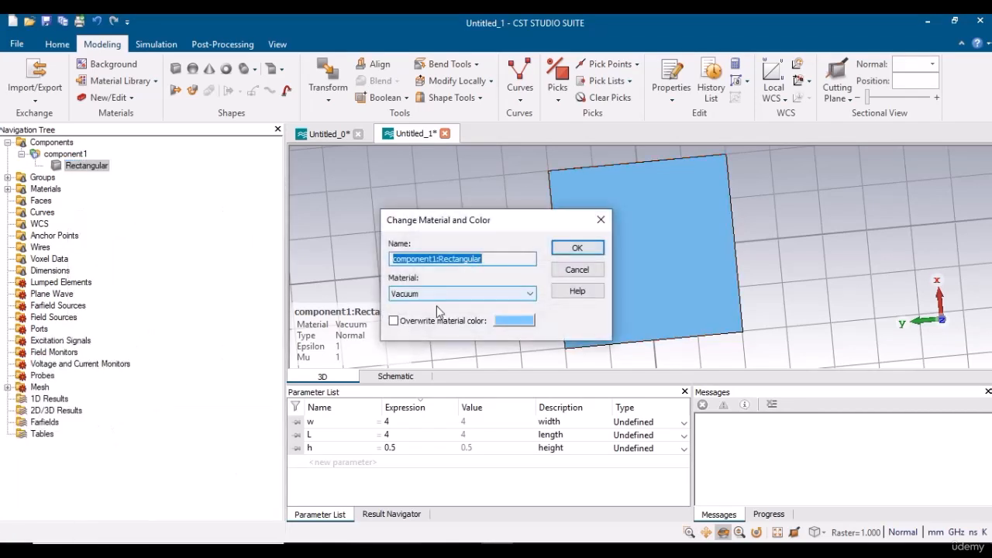
pyautogui.click(510, 323)
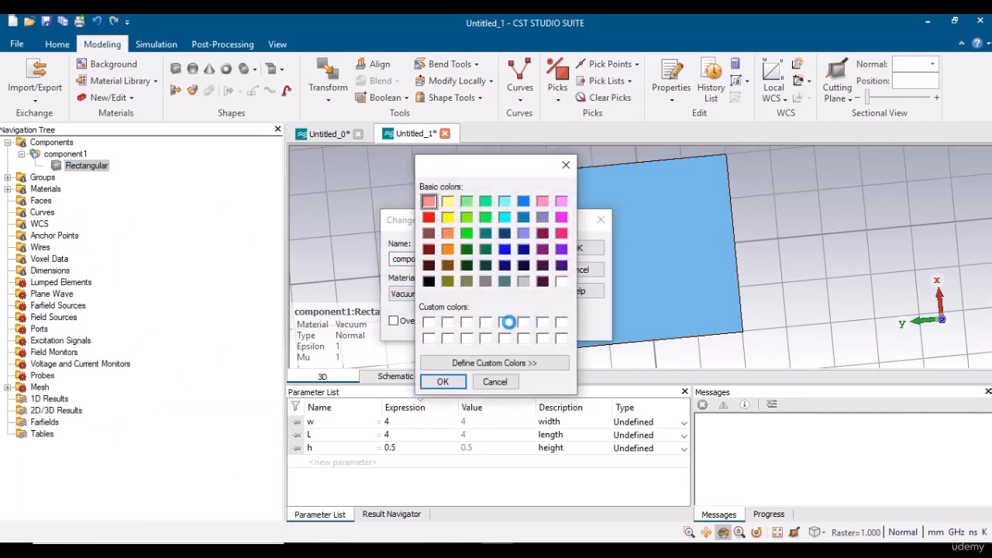
pyautogui.click(485, 202)
pyautogui.click(750, 550)
pyautogui.click(750, 551)
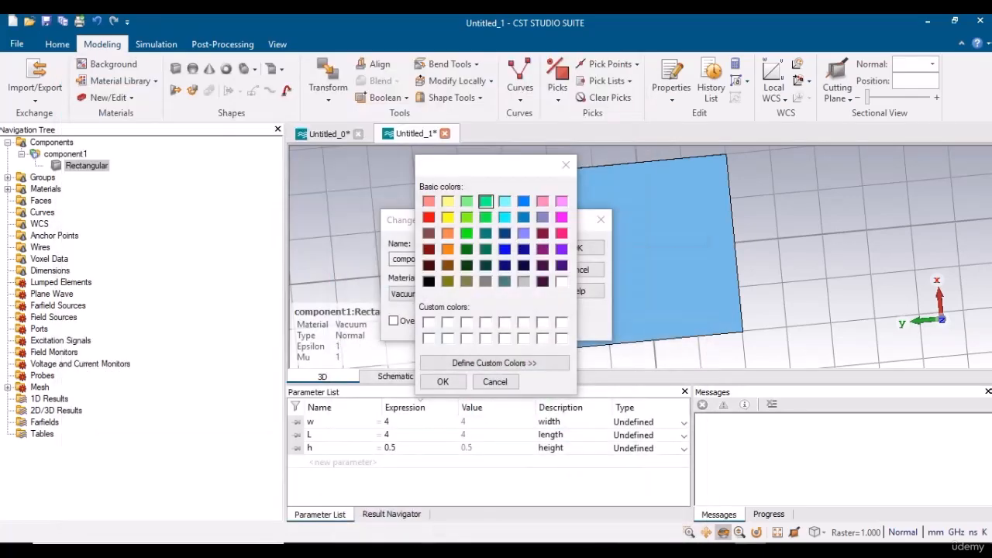
pyautogui.click(444, 380)
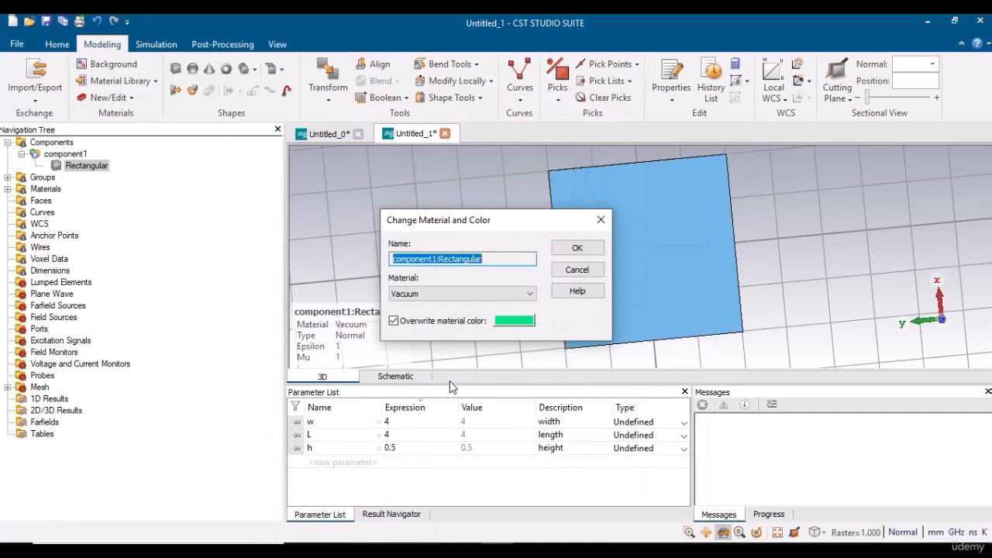
pyautogui.click(575, 247)
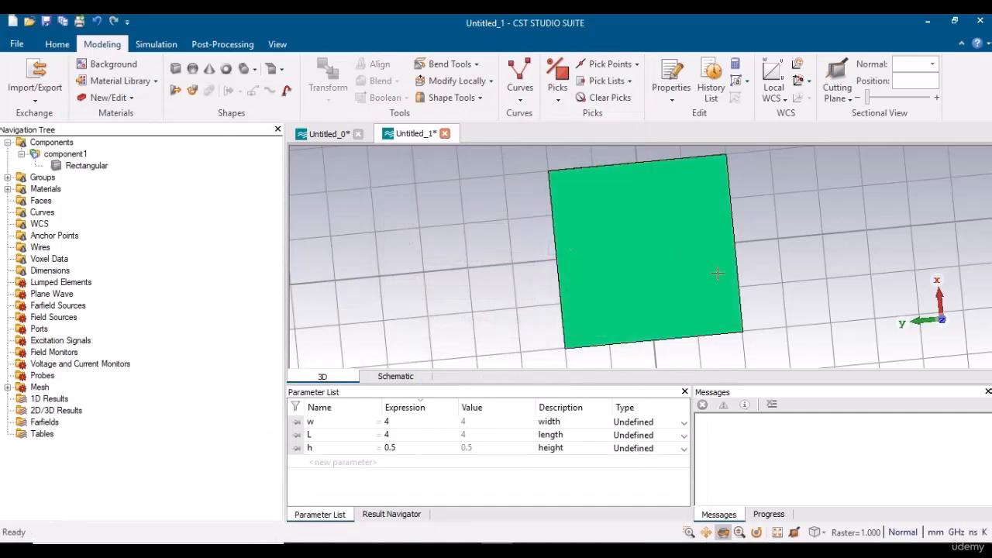
# Step: Measure the brick's upper edge along Y and its side edge along X with edge picks, clearing each pick
pyautogui.moveTo(668, 342); pyautogui.dragTo(677, 359)
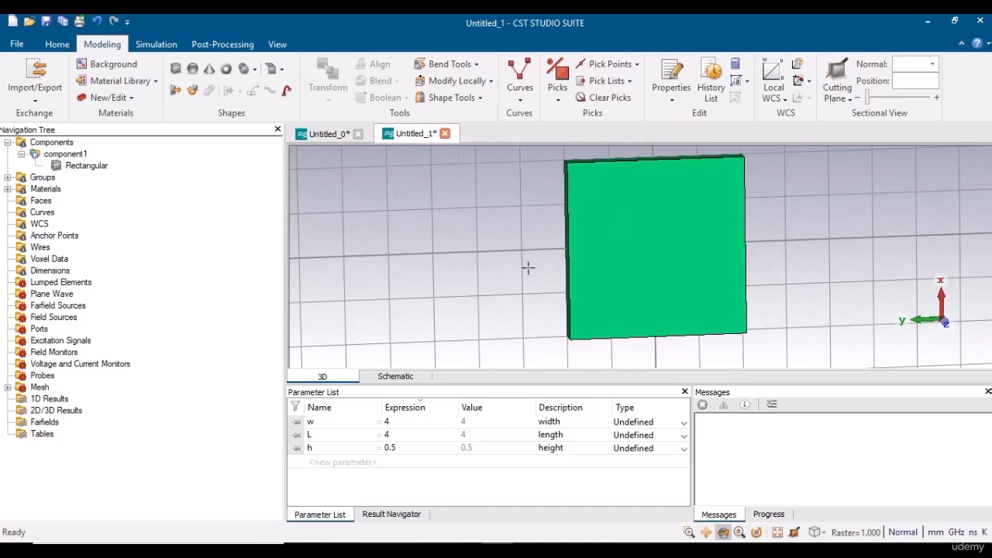
pyautogui.press('s')
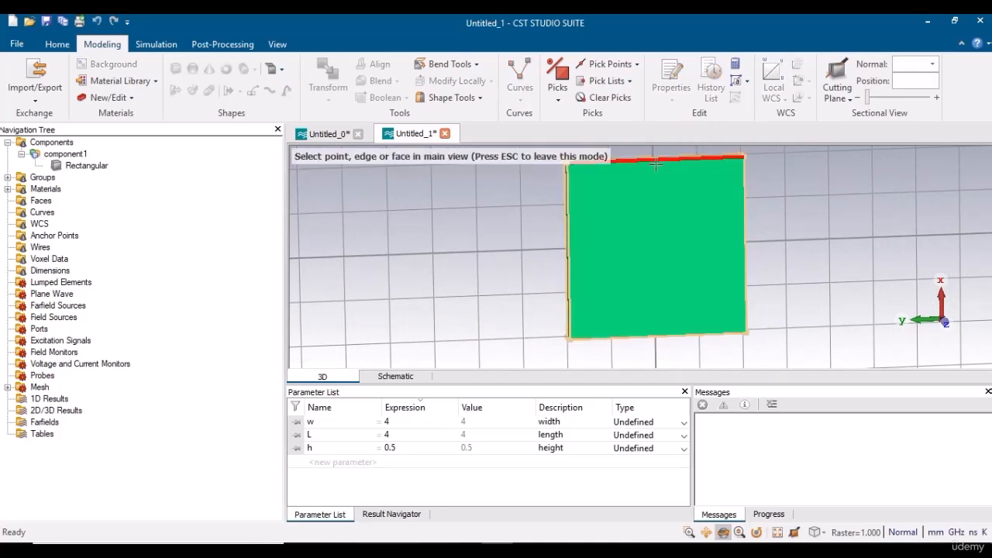
pyautogui.click(655, 158)
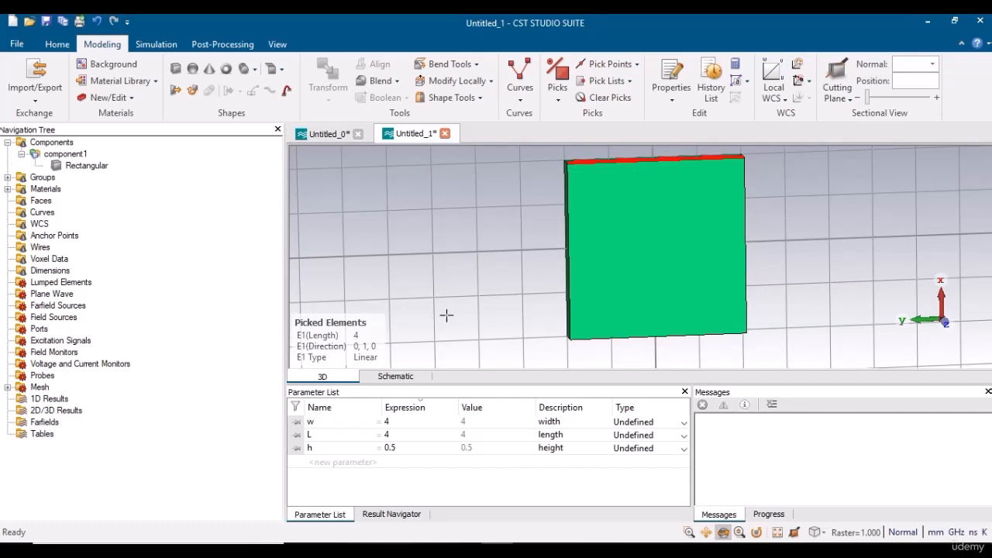
pyautogui.press('d')
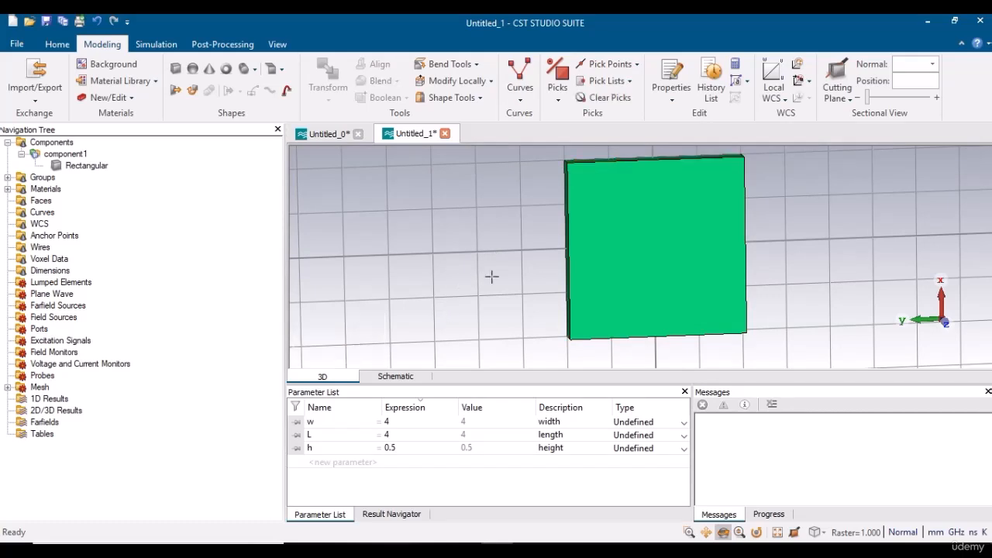
pyautogui.press('s')
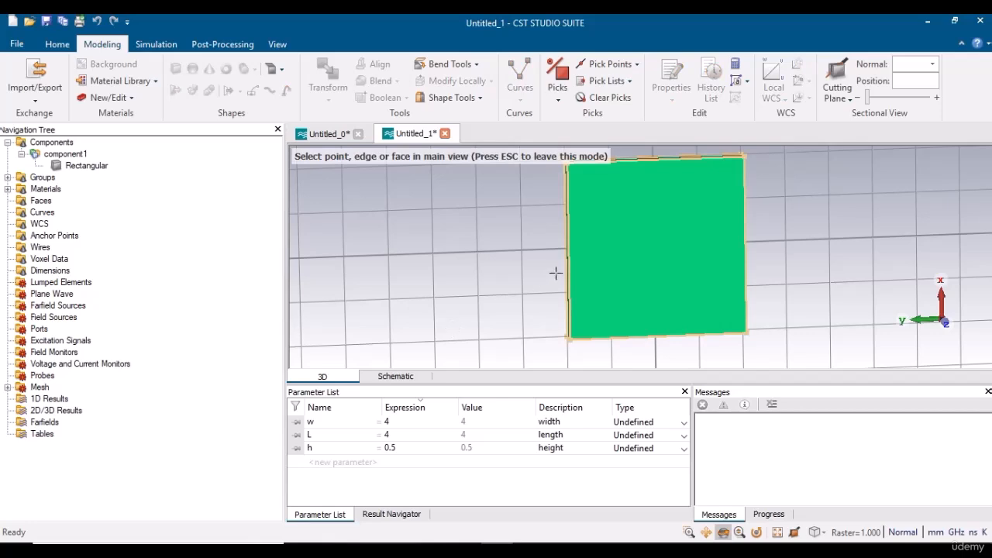
pyautogui.click(570, 269)
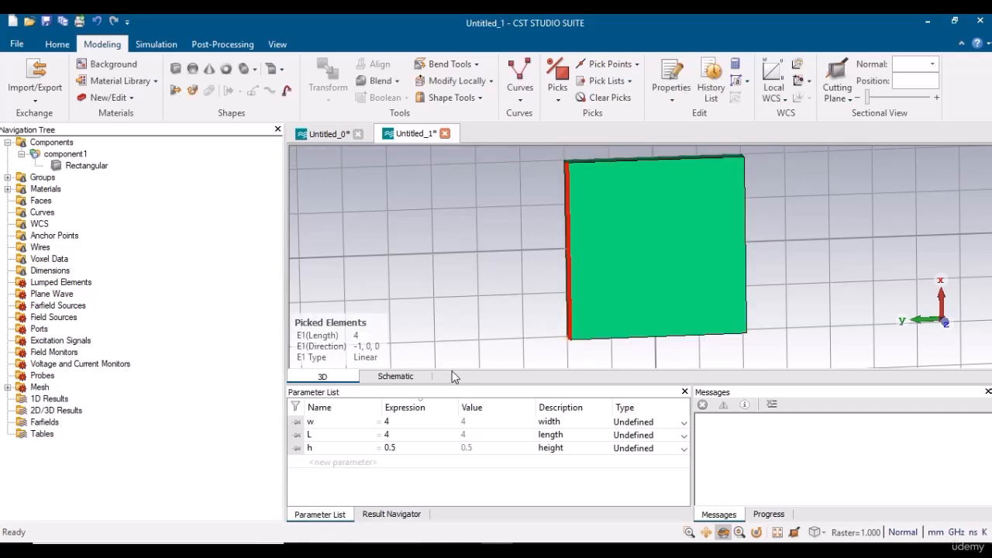
pyautogui.press('d')
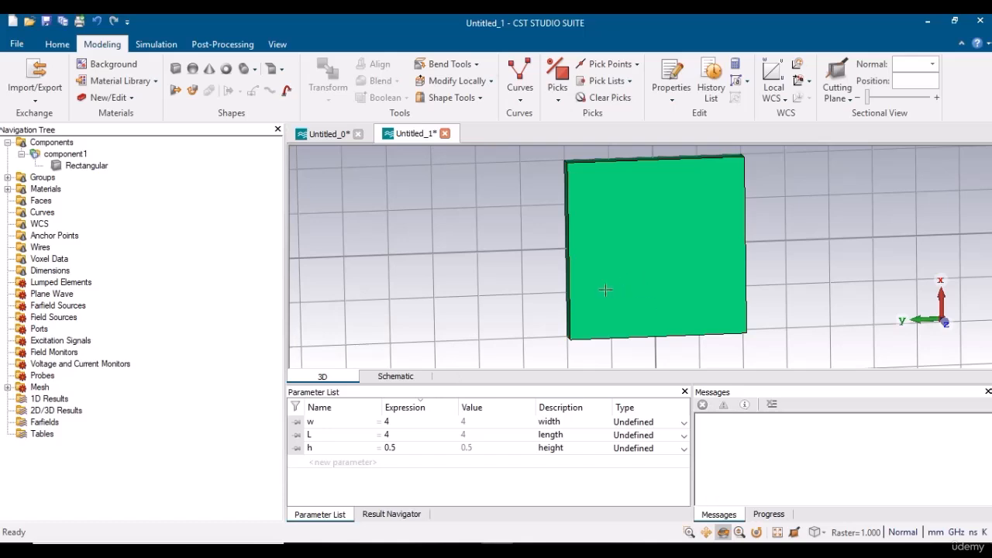
# Step: Measure the brick's short thickness edge along Z with an edge pick and clear the pick
pyautogui.moveTo(605, 290); pyautogui.dragTo(825, 261)
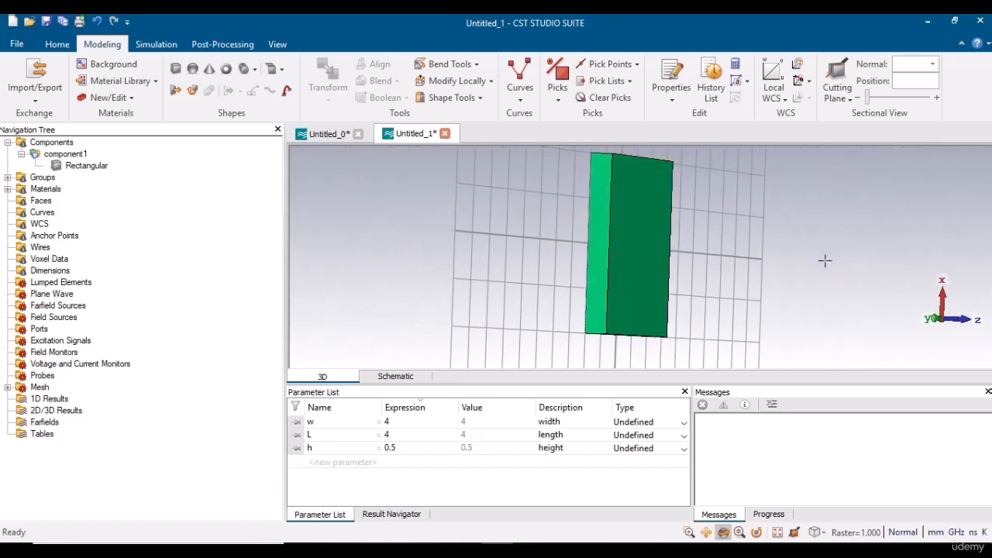
pyautogui.press('s')
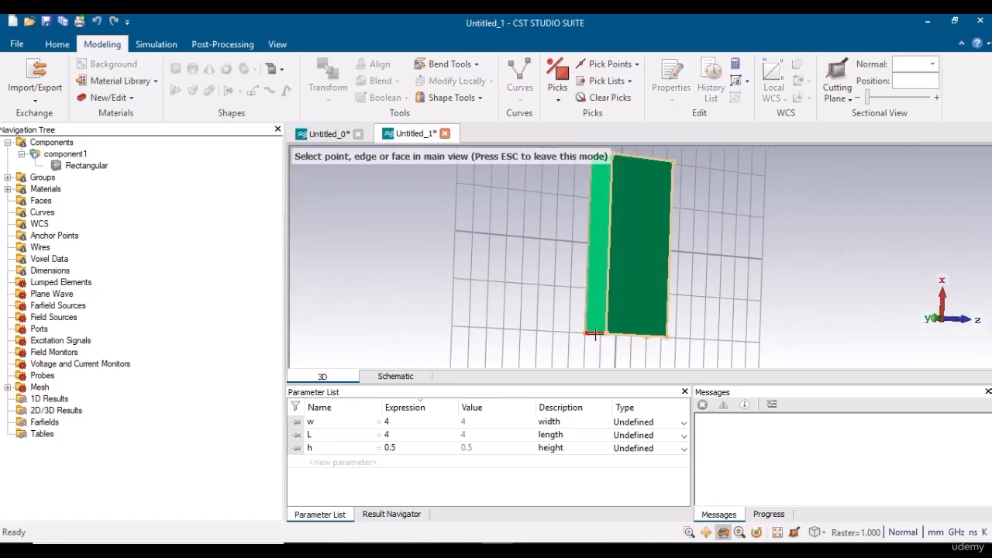
pyautogui.doubleClick(595, 334)
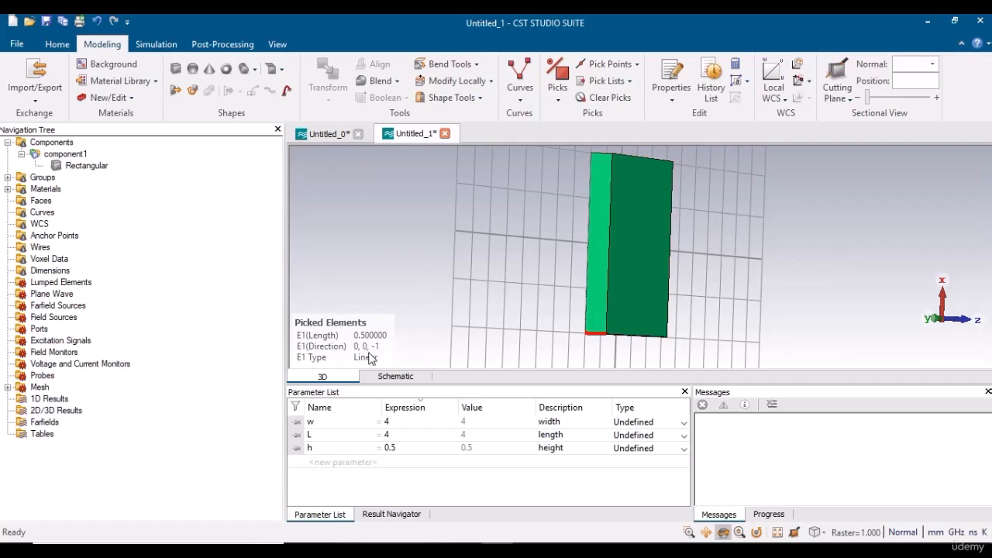
pyautogui.moveTo(635, 274); pyautogui.dragTo(525, 306)
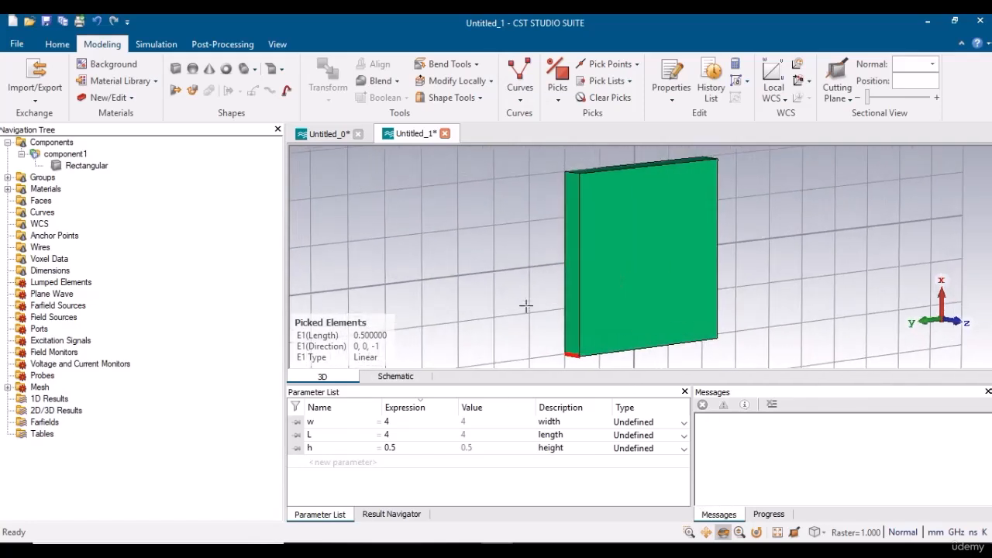
pyautogui.press('d')
# Step: Measure the distance between the two upper corners of the large face with end-point picks and clear them
pyautogui.moveTo(620, 246); pyautogui.dragTo(612, 245)
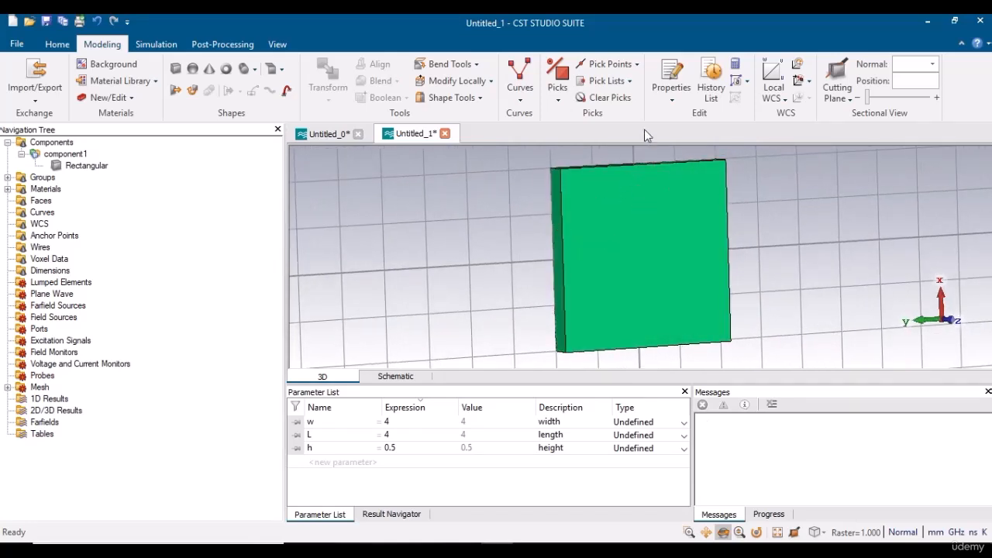
pyautogui.click(636, 65)
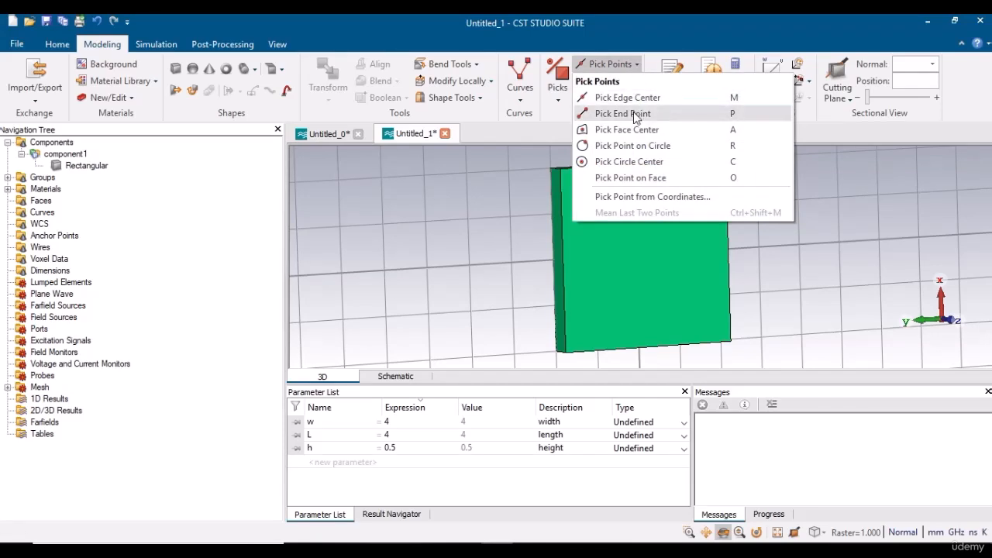
pyautogui.click(624, 114)
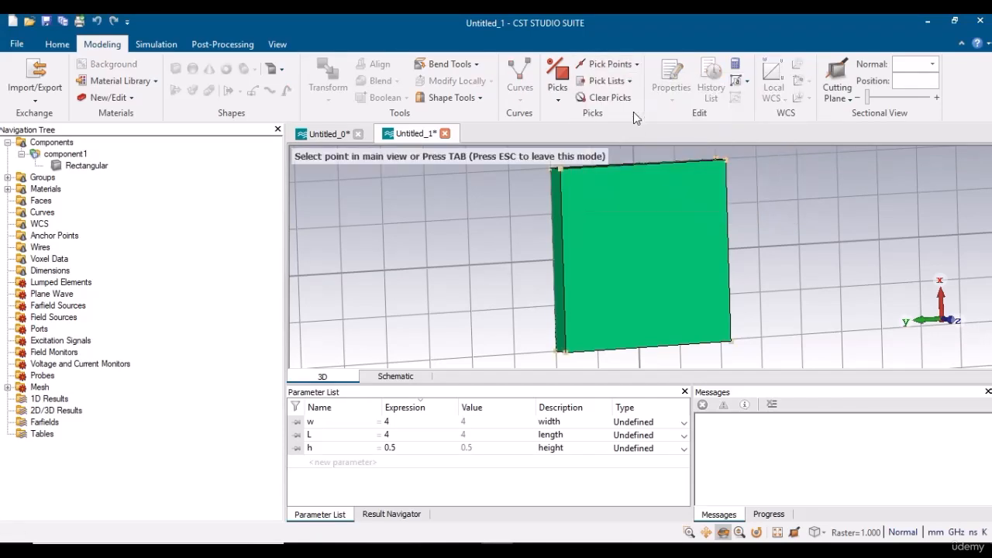
pyautogui.click(560, 169)
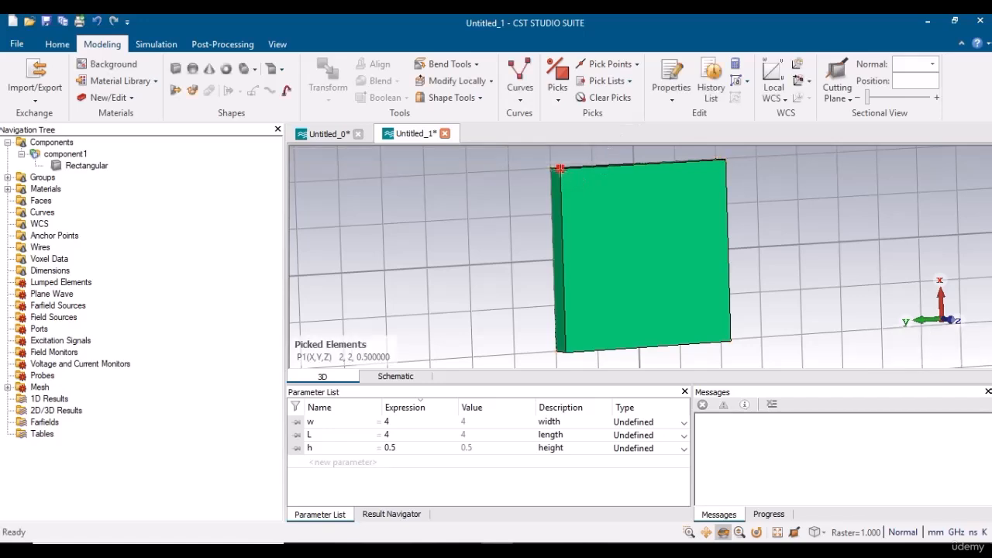
pyautogui.click(635, 64)
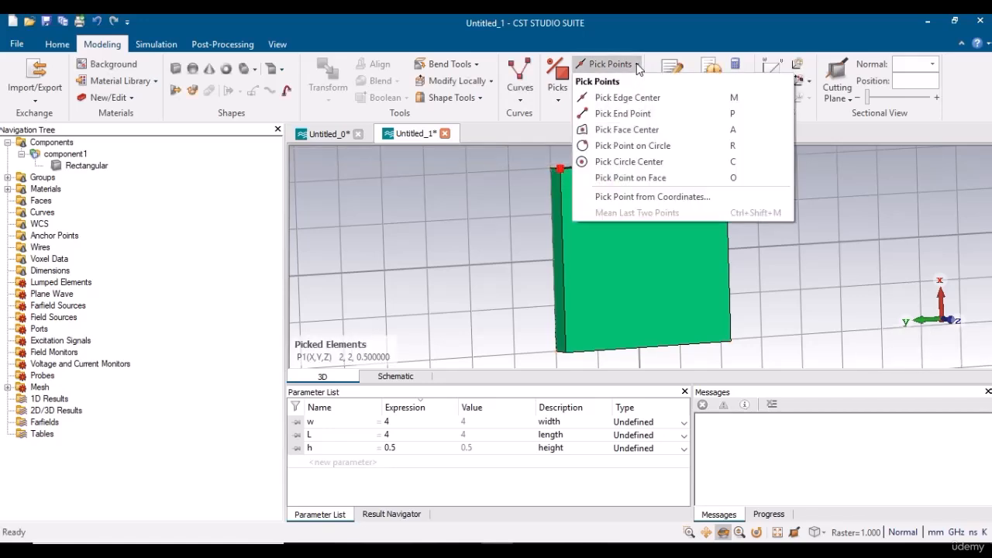
pyautogui.click(638, 115)
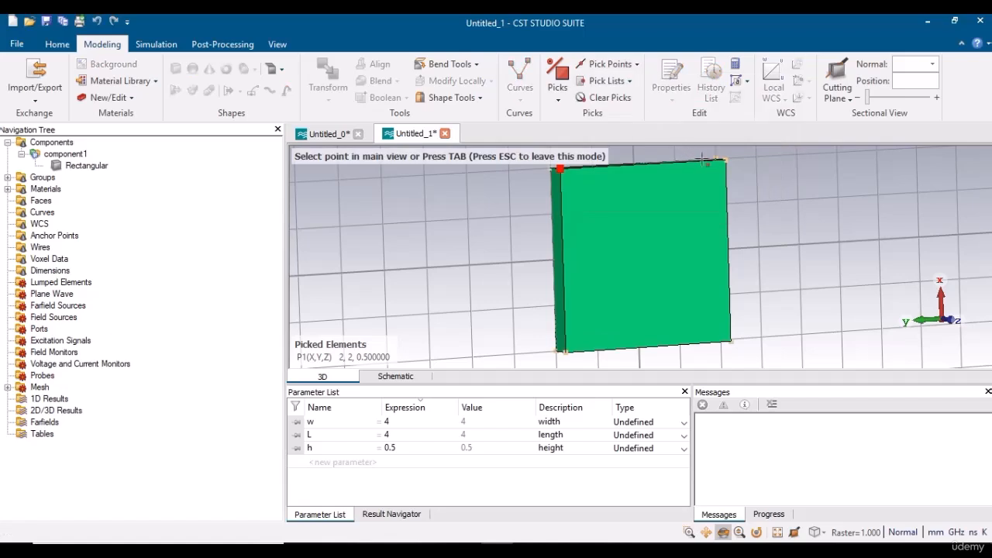
pyautogui.click(726, 159)
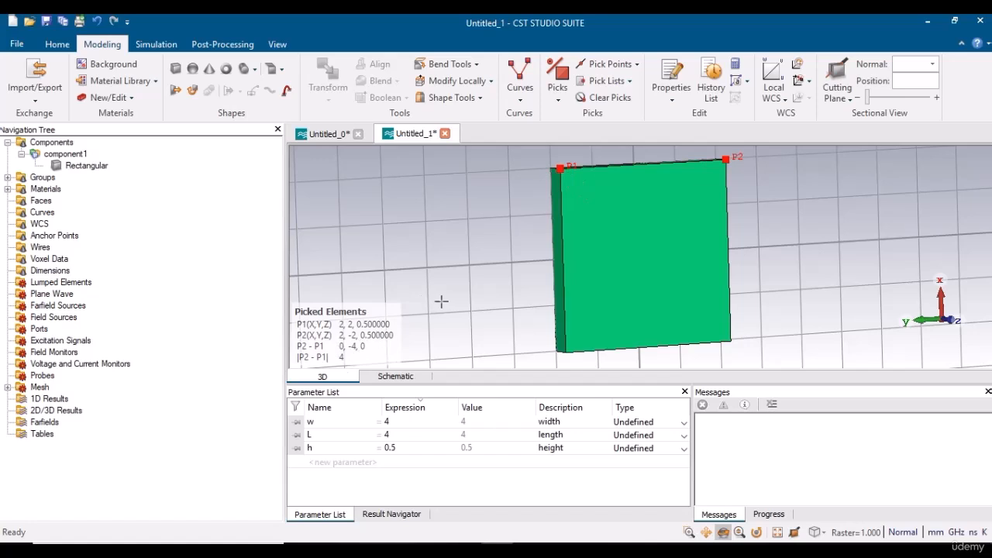
pyautogui.click(610, 98)
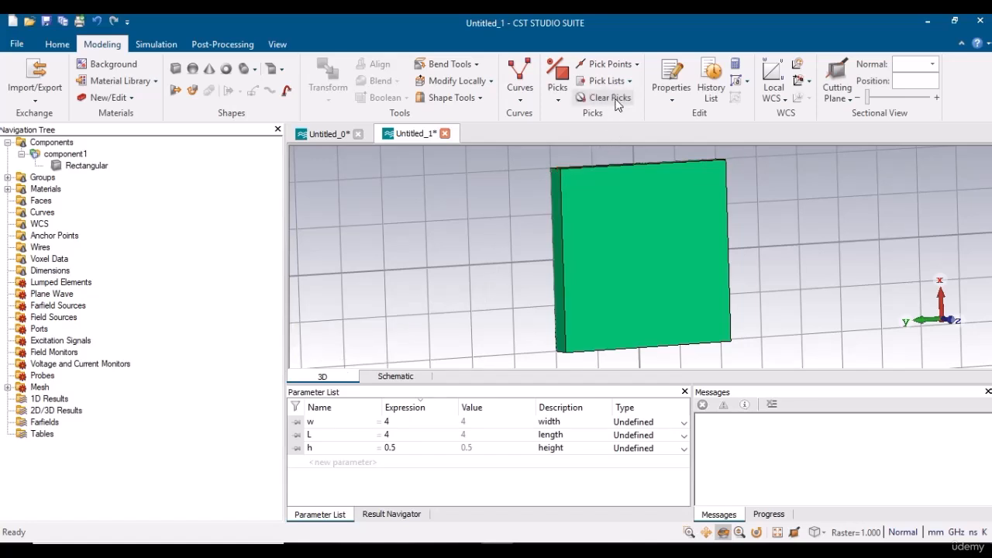
# Step: Measure the distance between the large face's upper and lower corners on the +Y side with end-point picks and clear them
pyautogui.click(636, 65)
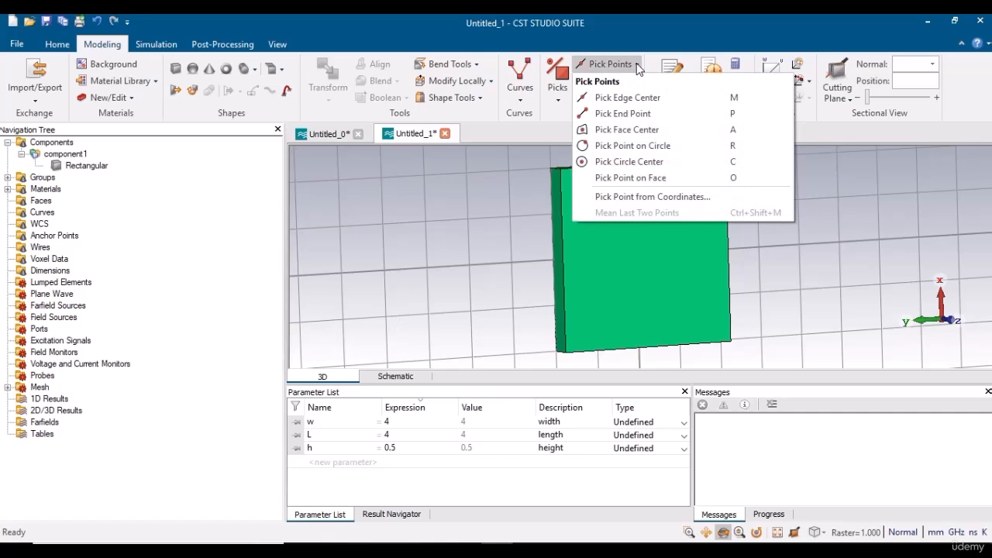
pyautogui.click(624, 114)
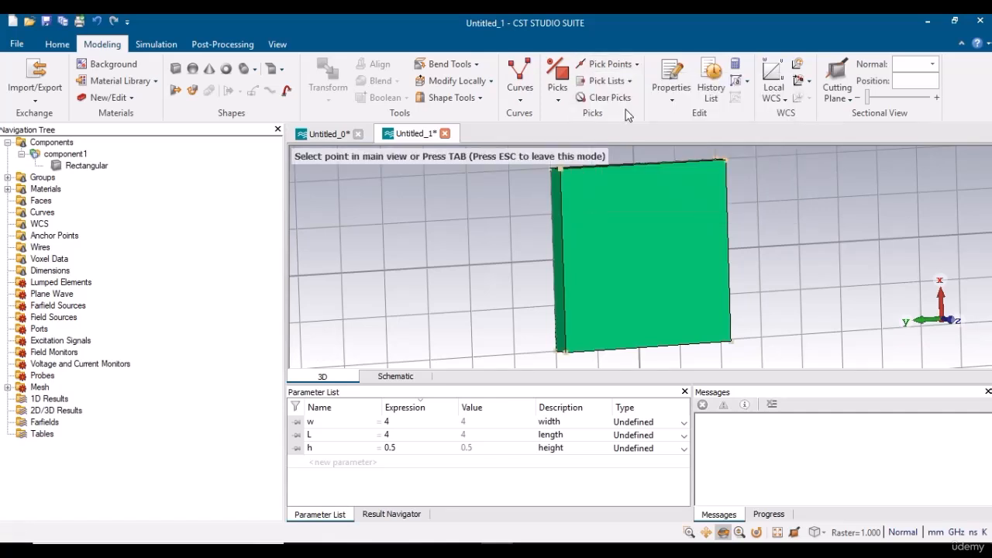
pyautogui.click(559, 168)
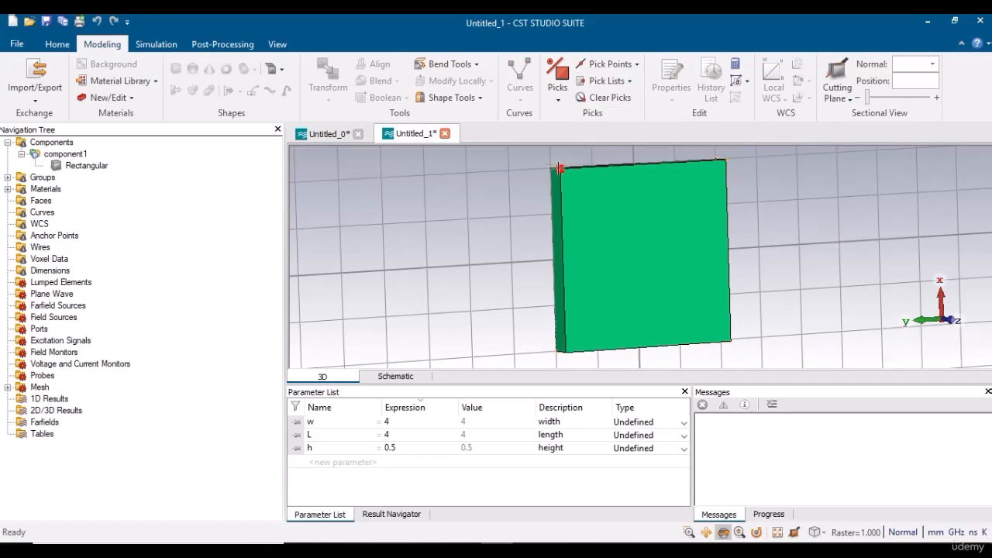
pyautogui.click(639, 65)
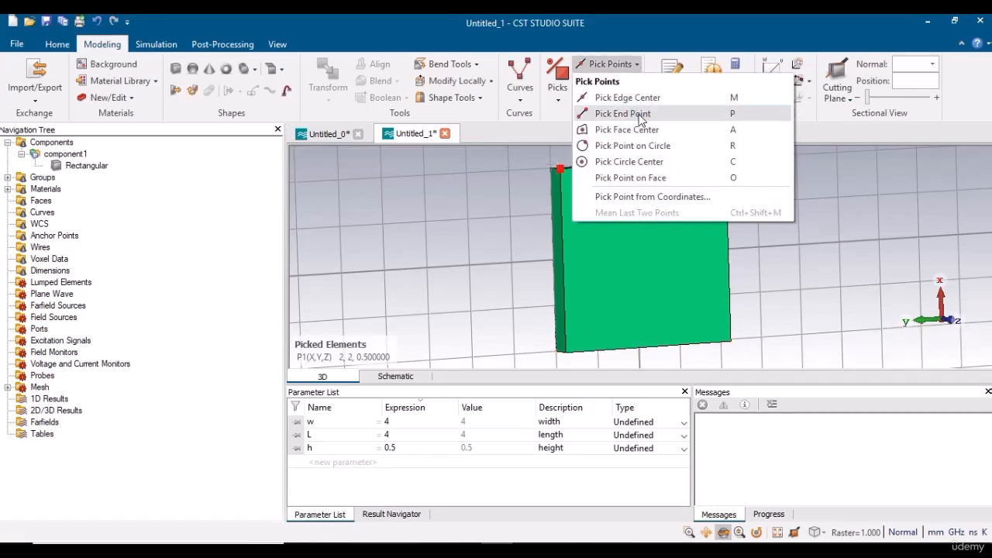
pyautogui.click(623, 114)
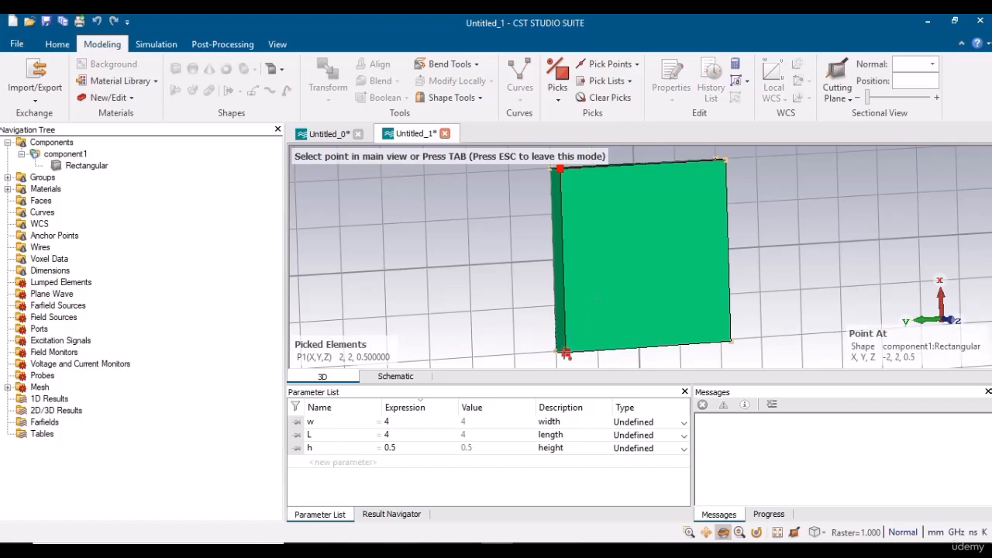
pyautogui.click(565, 353)
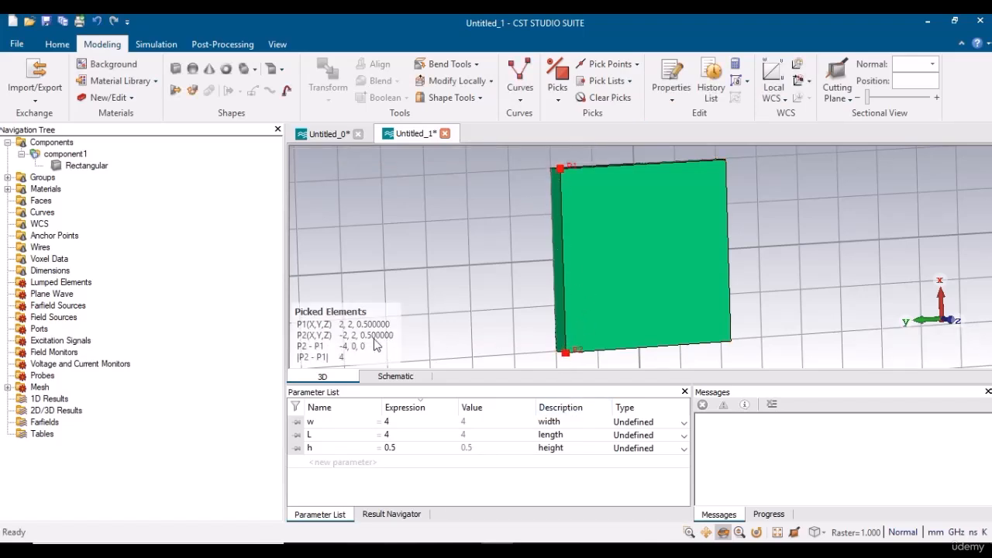
pyautogui.click(602, 98)
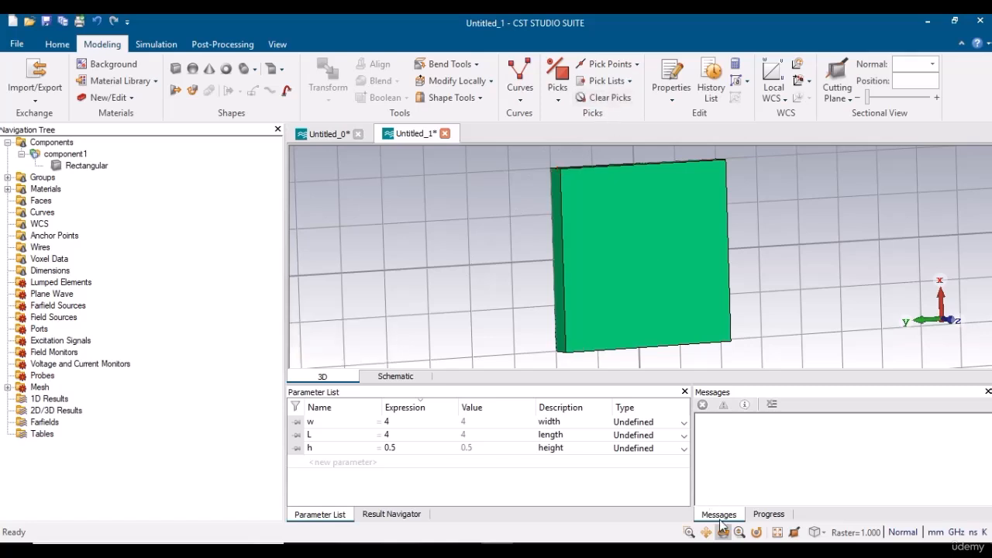
# Step: Measure the brick's thickness between the two lower corners of the +Y side face with end-point picks and clear them
pyautogui.moveTo(646, 301); pyautogui.dragTo(806, 254)
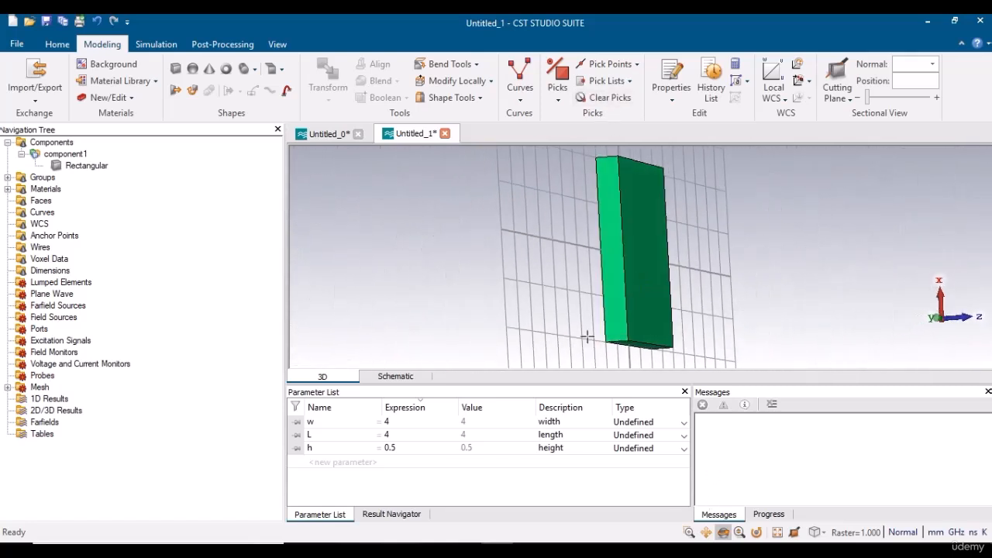
pyautogui.click(632, 62)
pyautogui.click(636, 65)
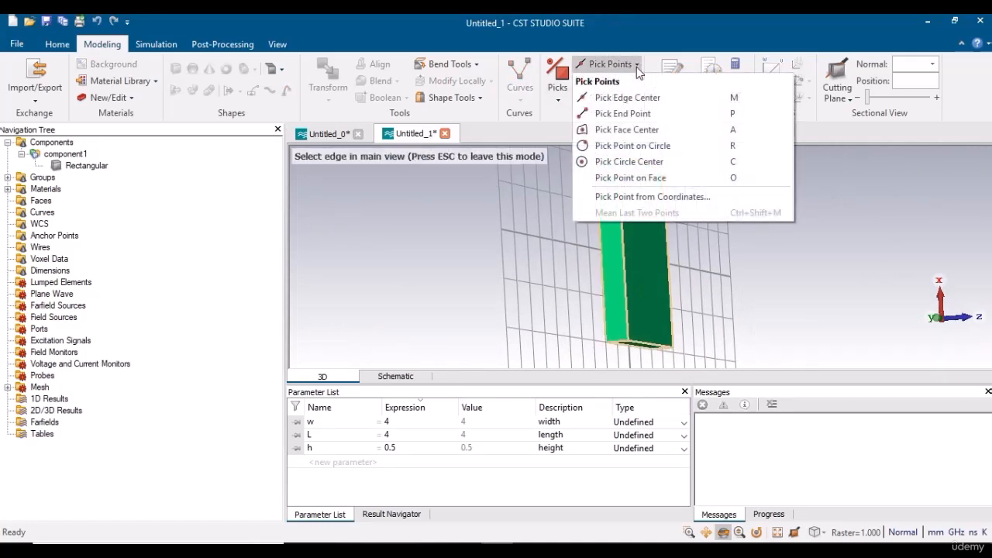
pyautogui.click(651, 115)
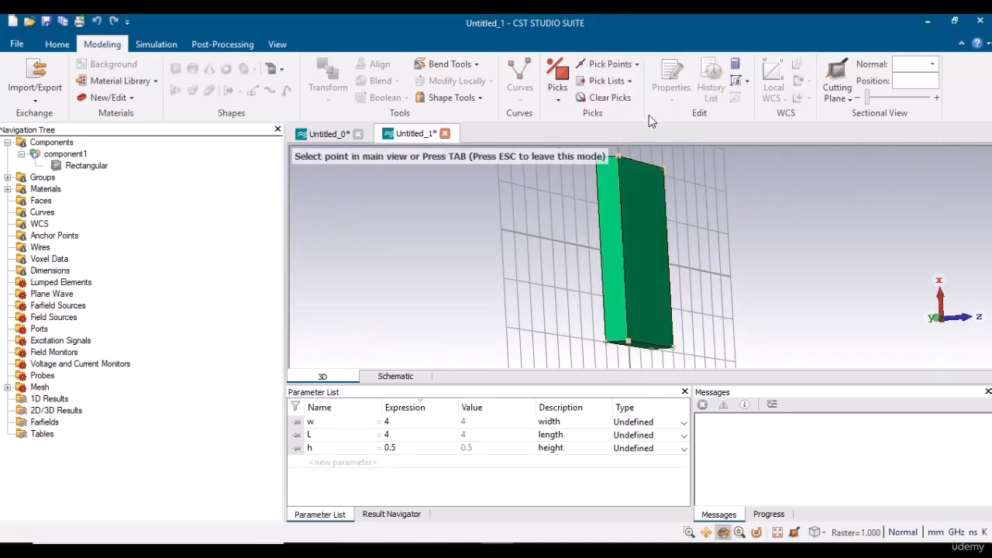
pyautogui.click(629, 340)
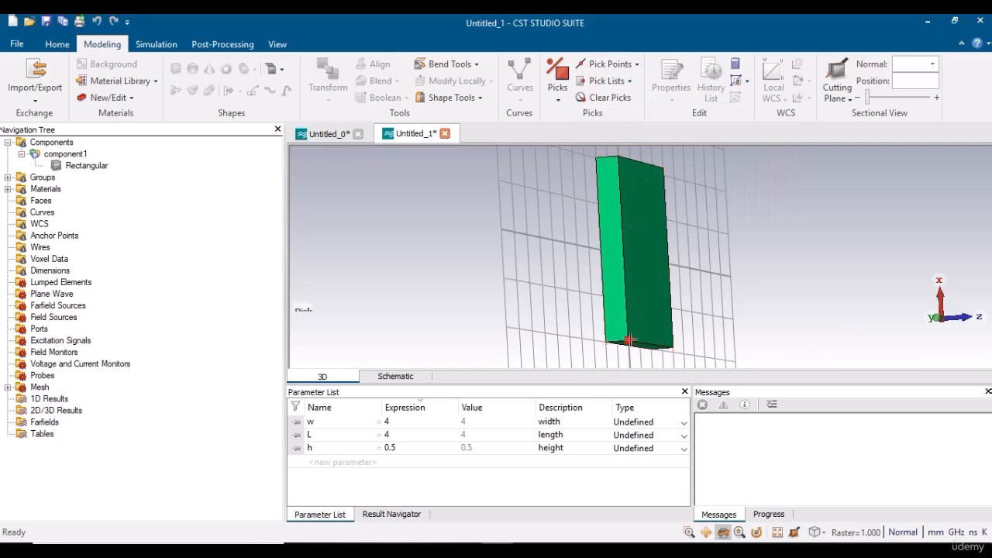
pyautogui.click(639, 66)
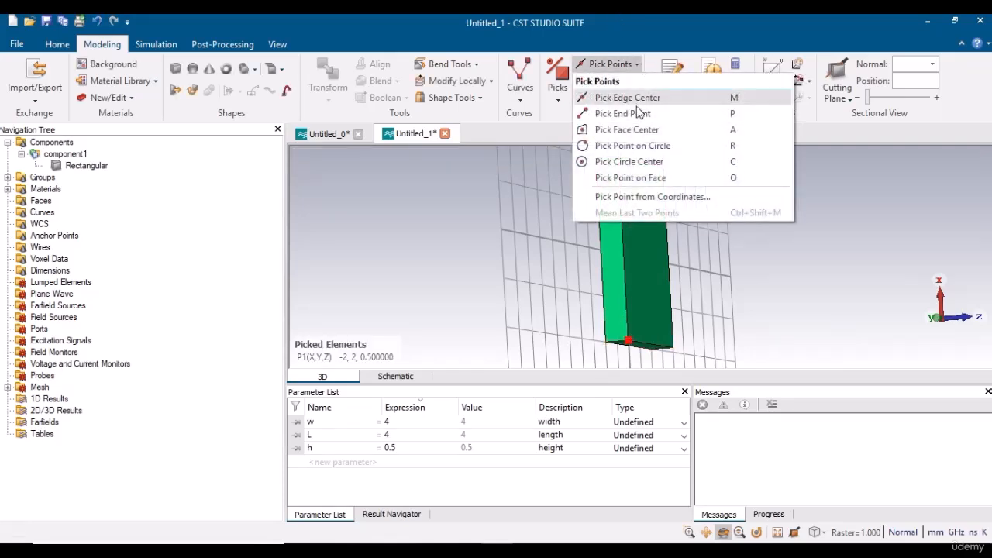
pyautogui.click(639, 113)
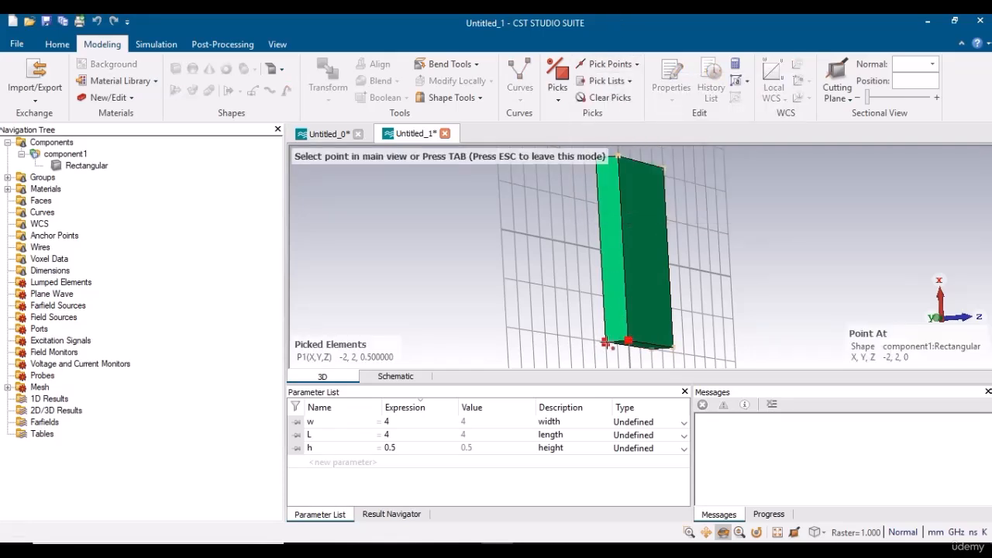
pyautogui.click(606, 343)
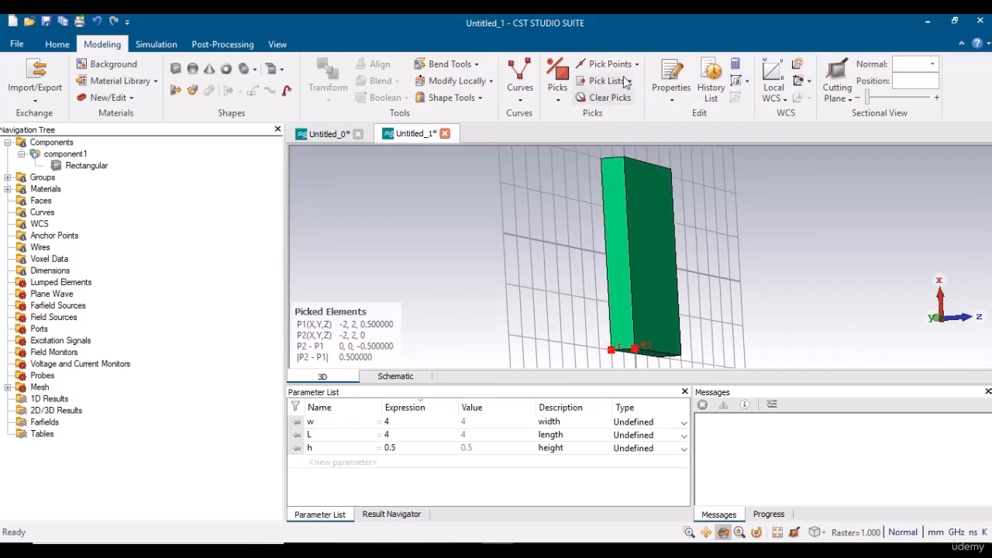
pyautogui.click(610, 98)
pyautogui.moveTo(659, 302)
pyautogui.mouseDown()
pyautogui.moveTo(491, 272)
pyautogui.moveTo(396, 274)
pyautogui.moveTo(473, 240)
pyautogui.moveTo(574, 377)
pyautogui.moveTo(456, 337)
pyautogui.mouseUp()
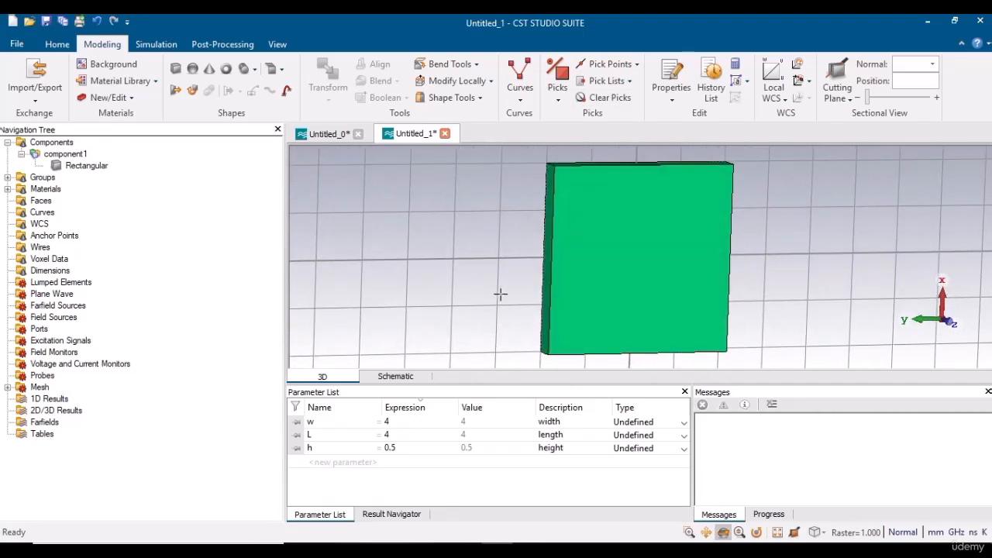